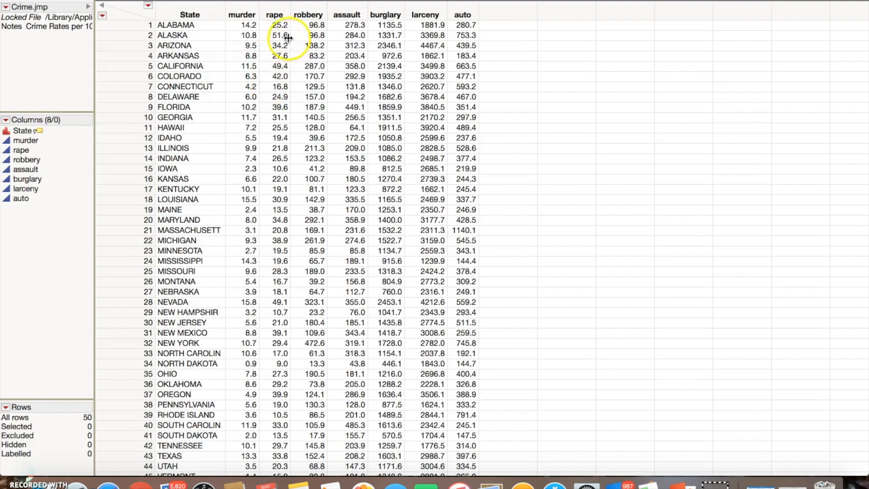
# Create a Graph Builder map of the crime data with State as the map shape, colored by murder.
pyautogui.click(294, 0)
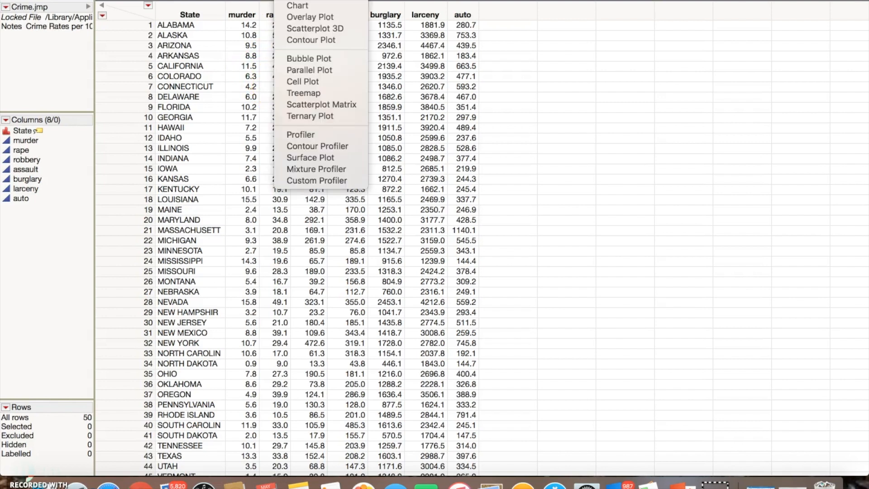
pyautogui.click(294, 0)
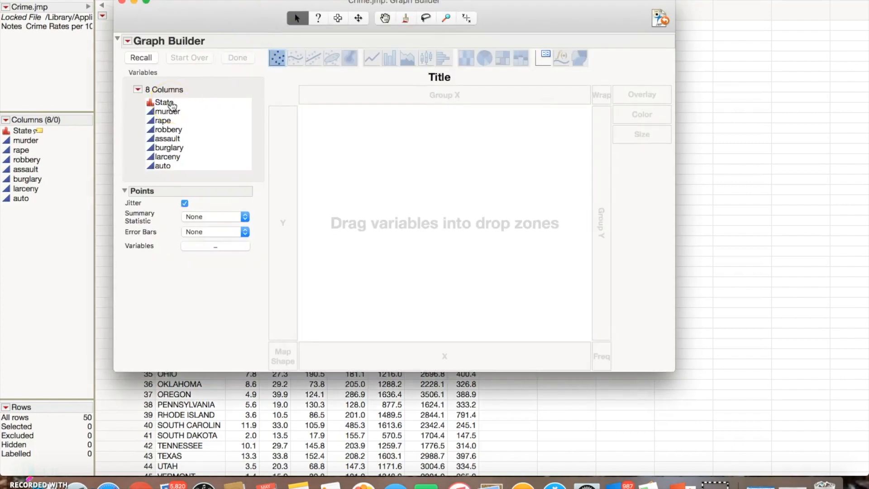
pyautogui.moveTo(172, 106); pyautogui.dragTo(380, 165)
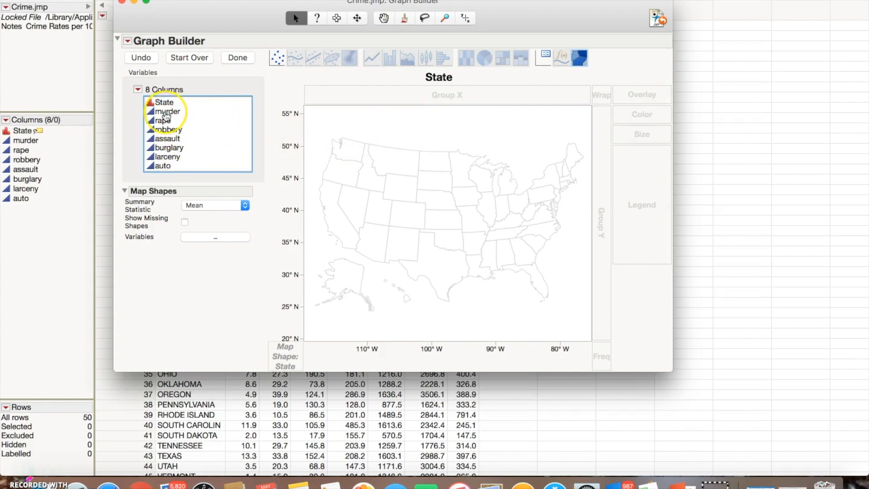
pyautogui.moveTo(167, 113); pyautogui.dragTo(615, 114)
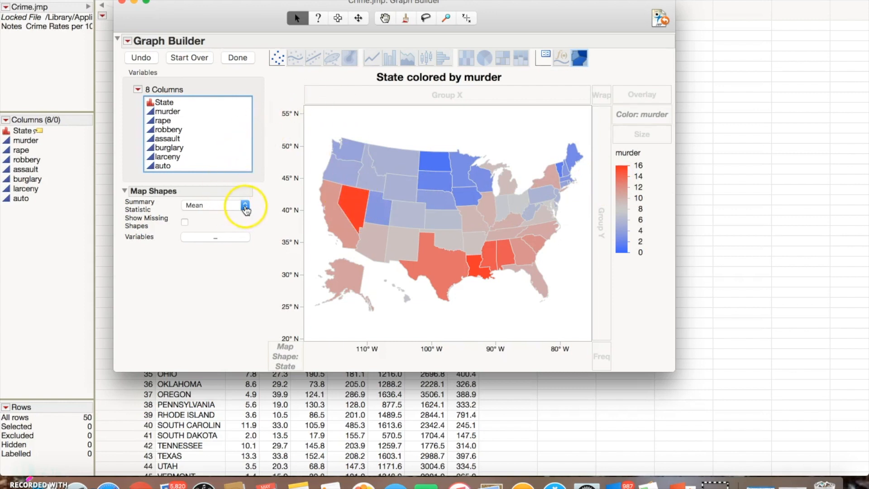
# Try % of Total as the map's summary statistic, and set it back to Mean.
pyautogui.click(245, 206)
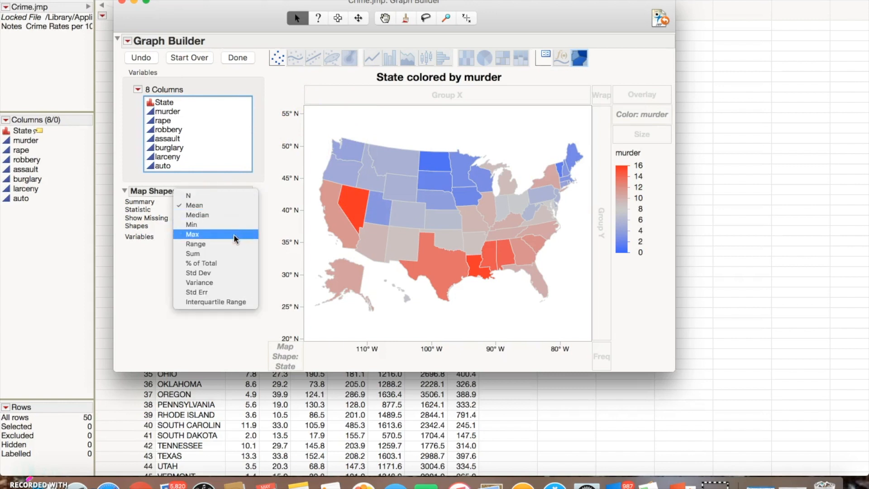
pyautogui.click(212, 265)
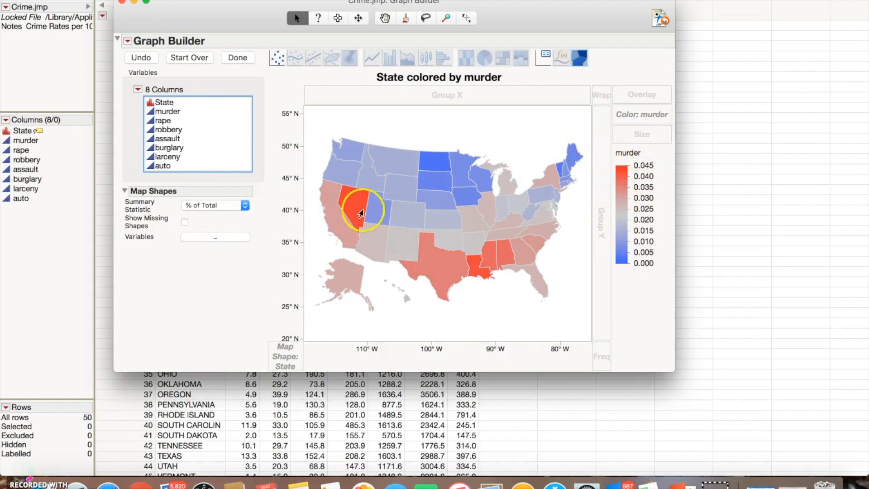
pyautogui.click(244, 205)
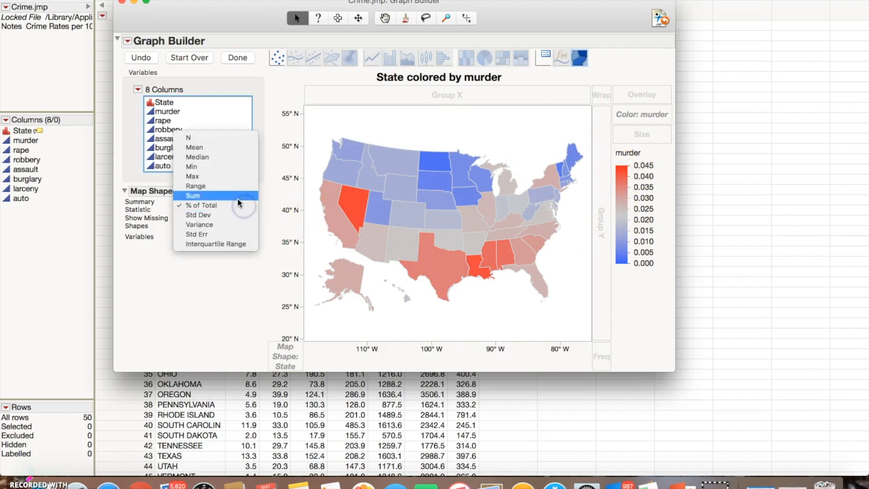
pyautogui.click(227, 148)
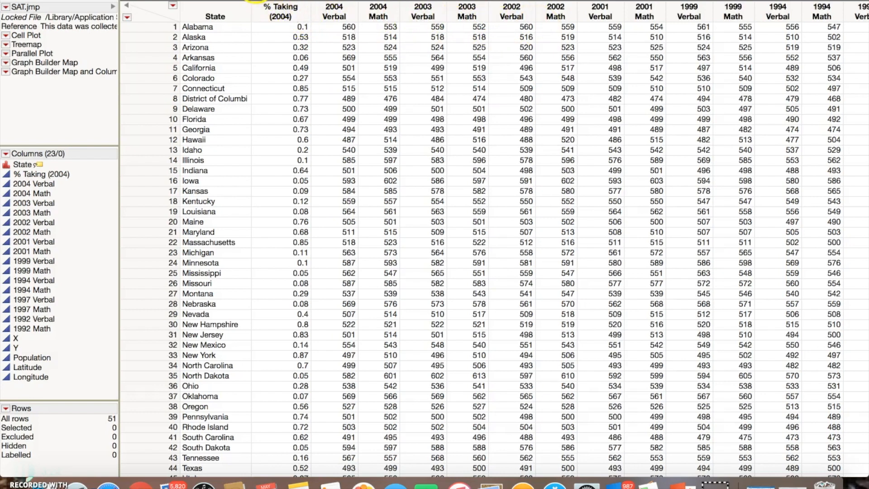
# Run Fit Y by X on the SAT data with 2004 Verbal as the response and % Taking (2004) as the factor.
pyautogui.click(255, 0)
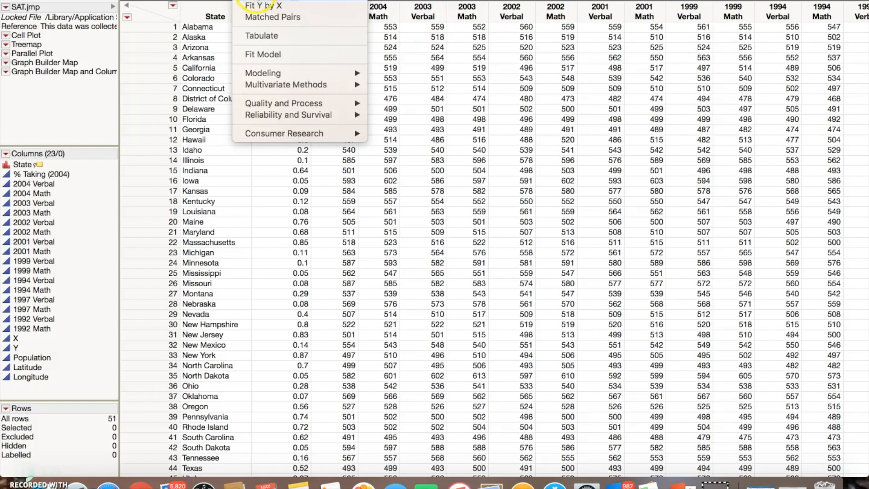
pyautogui.click(256, 6)
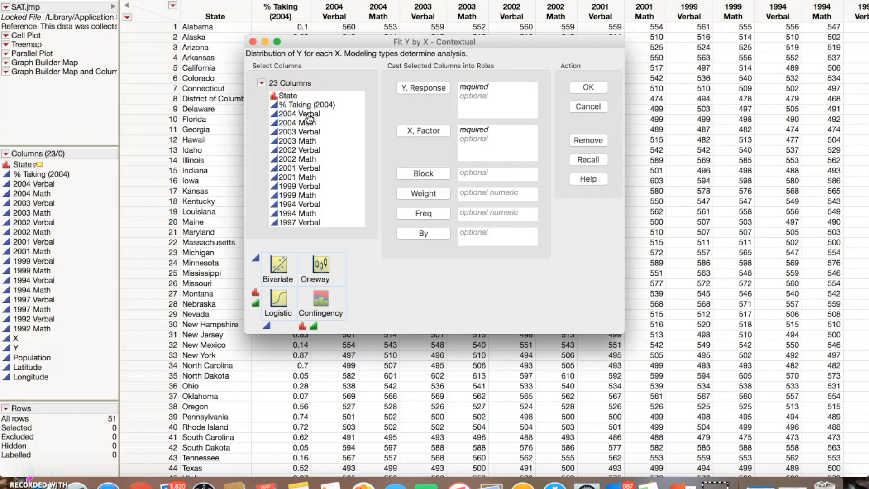
pyautogui.moveTo(295, 108); pyautogui.dragTo(480, 138)
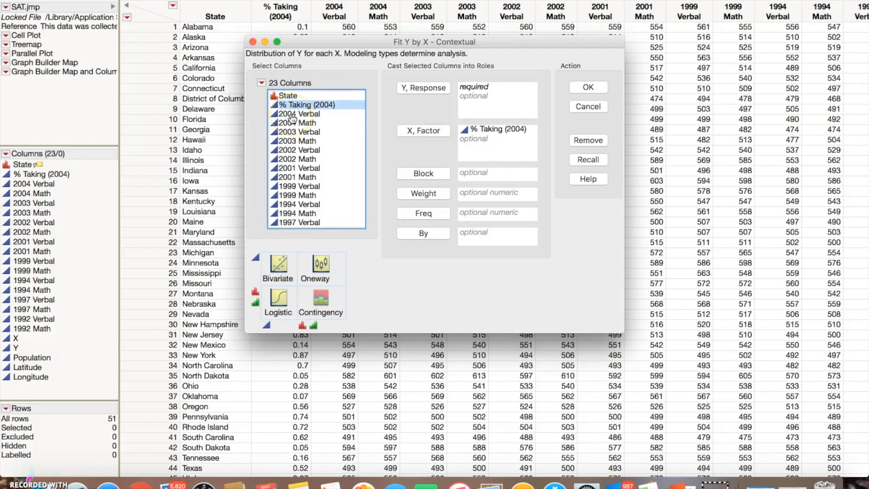
pyautogui.moveTo(293, 115); pyautogui.dragTo(481, 98)
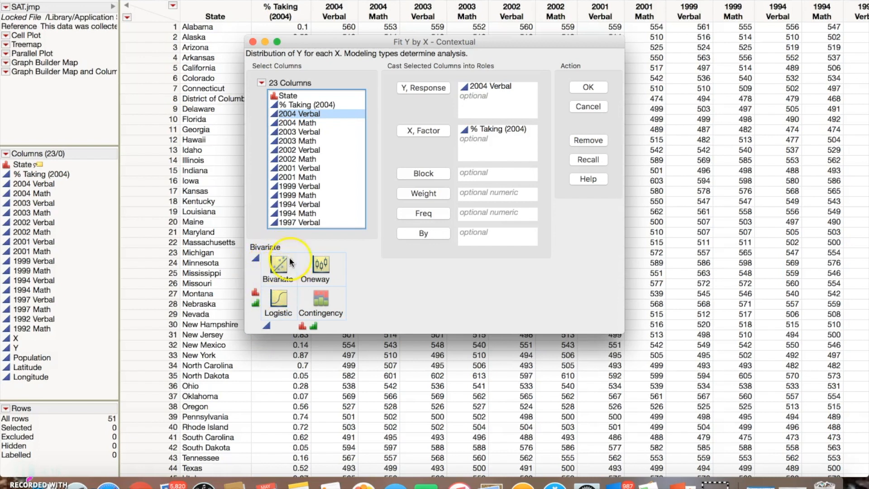
pyautogui.click(584, 88)
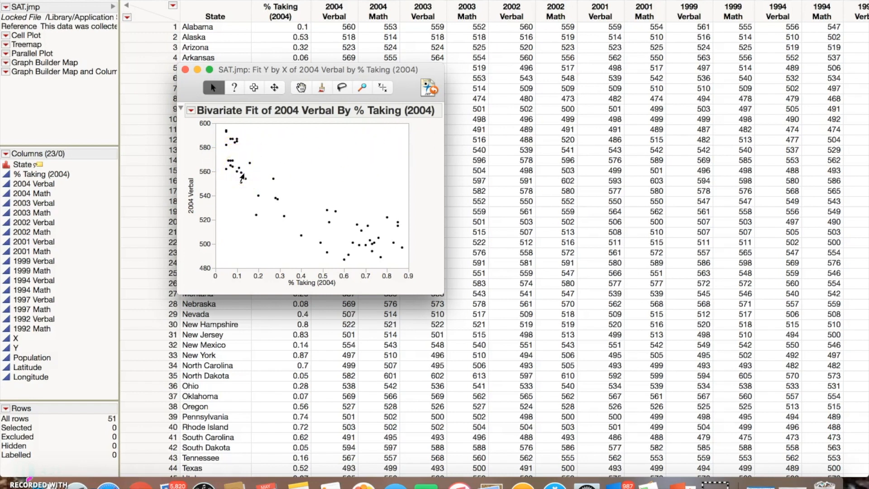
# Add a Fit Mean line to the bivariate plot and expand its statistics report.
pyautogui.click(191, 111)
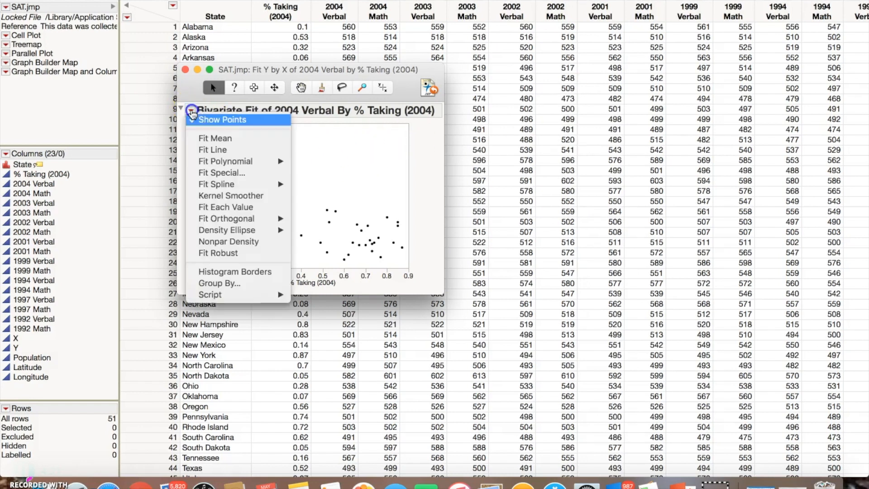
pyautogui.click(203, 138)
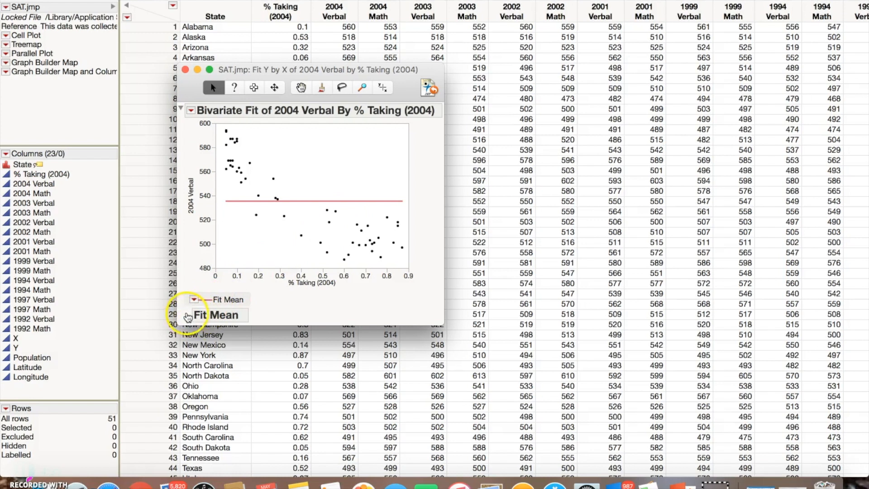
pyautogui.click(187, 315)
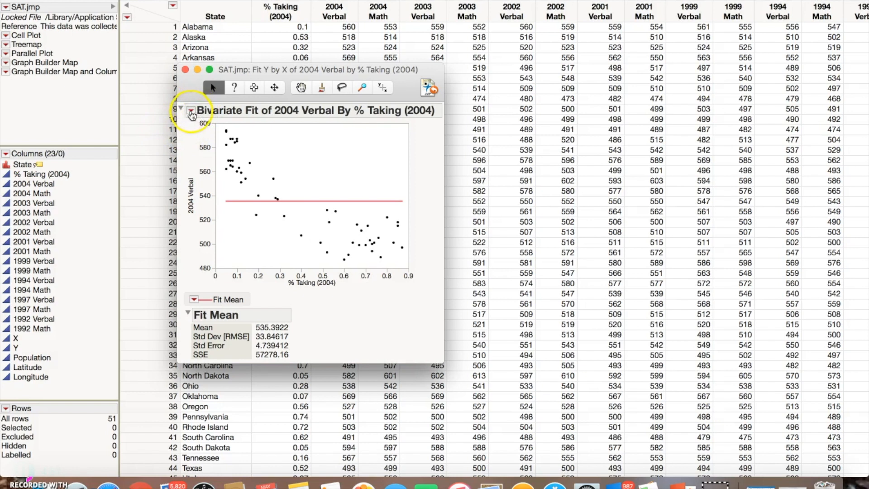
# Add a linear fit to the bivariate plot and review its regression report.
pyautogui.click(191, 112)
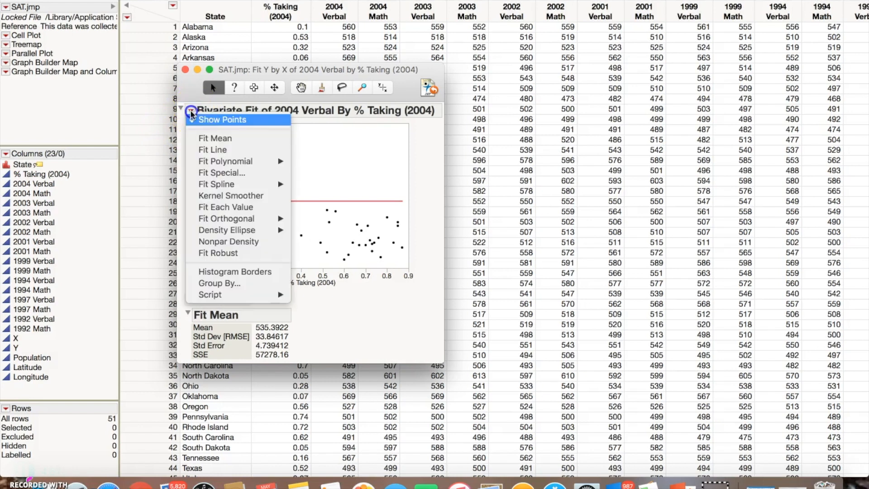
pyautogui.click(202, 150)
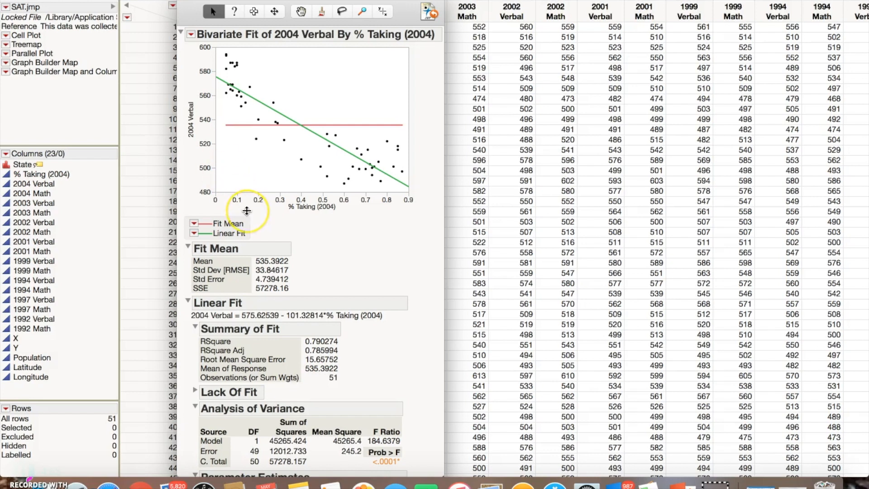
pyautogui.scroll(-1, 247, 211)
pyautogui.scroll(-4, 247, 211)
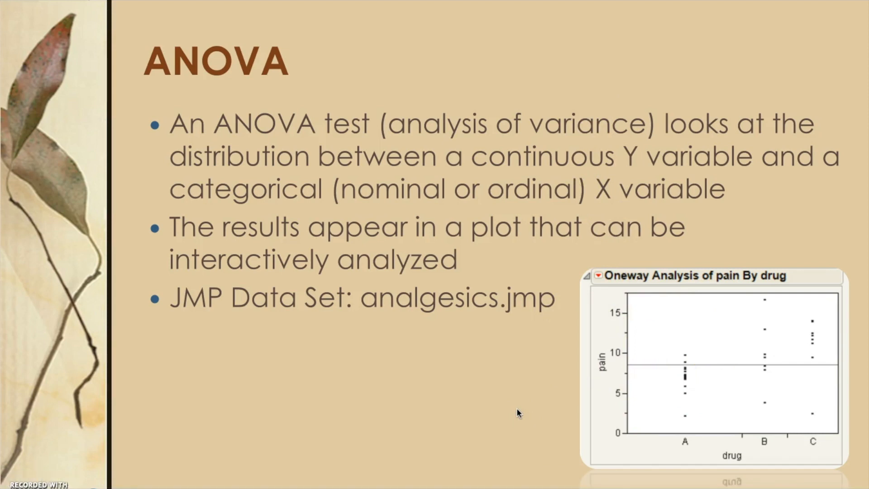
# Switch to JMP and run Fit Y by X on Analgesics.jmp with pain as response and drug as factor, adding the Means/Anova analysis.
pyautogui.hotkey('ctrl', 'Left')
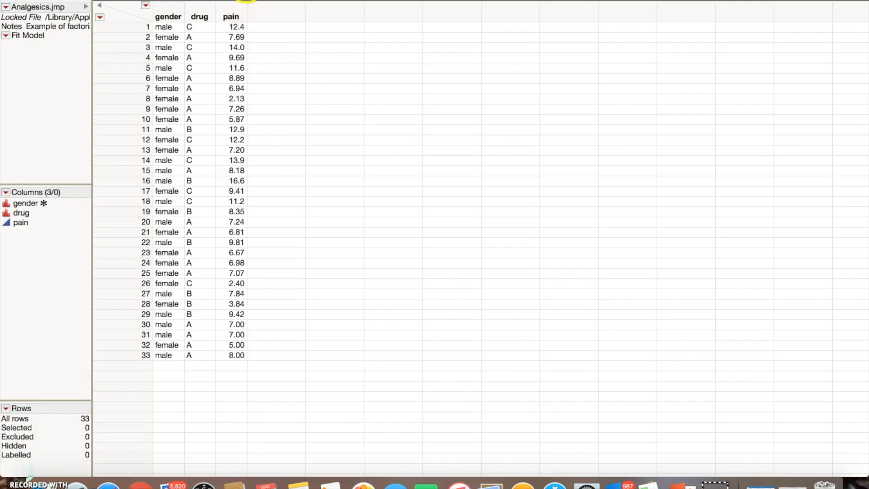
pyautogui.click(247, 0)
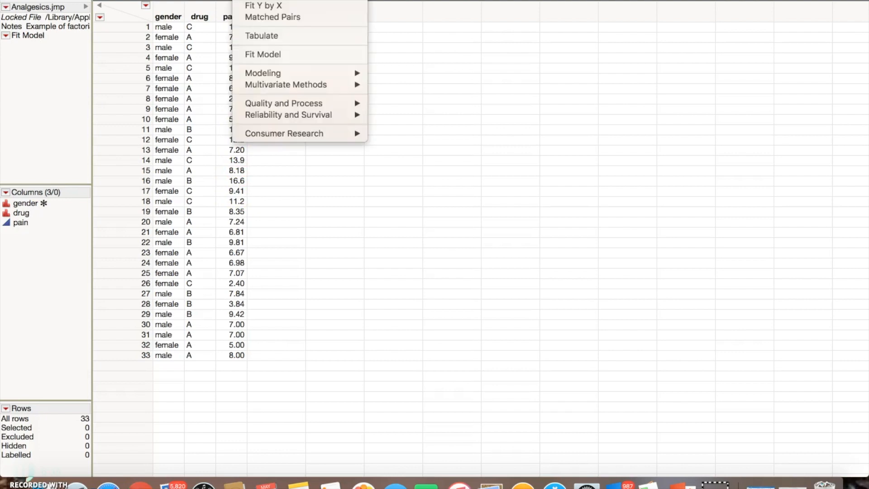
pyautogui.click(259, 7)
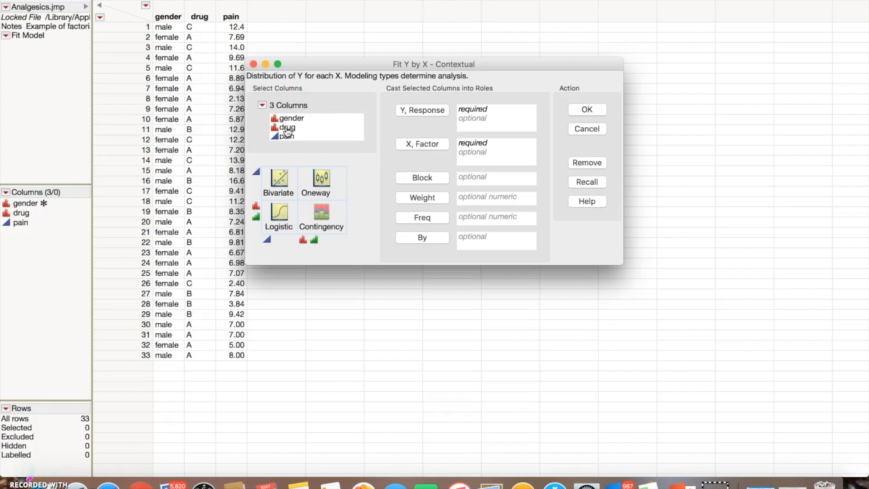
pyautogui.moveTo(286, 131); pyautogui.dragTo(473, 154)
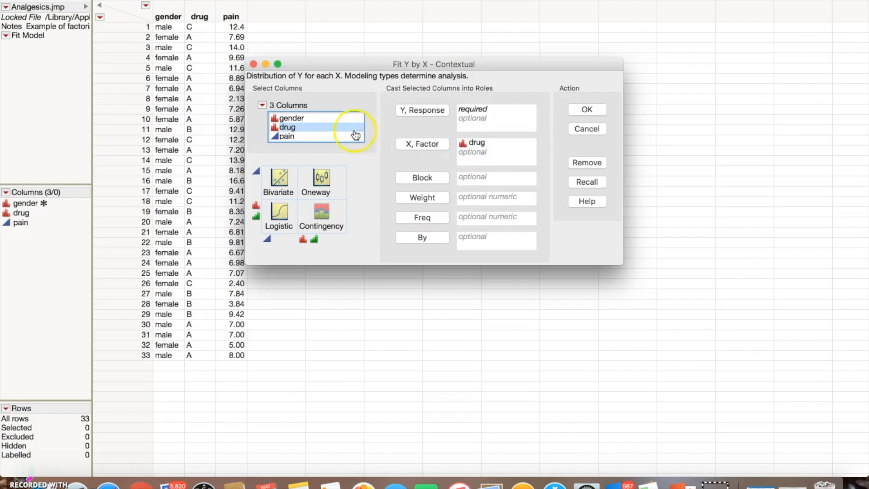
pyautogui.moveTo(286, 138); pyautogui.dragTo(488, 121)
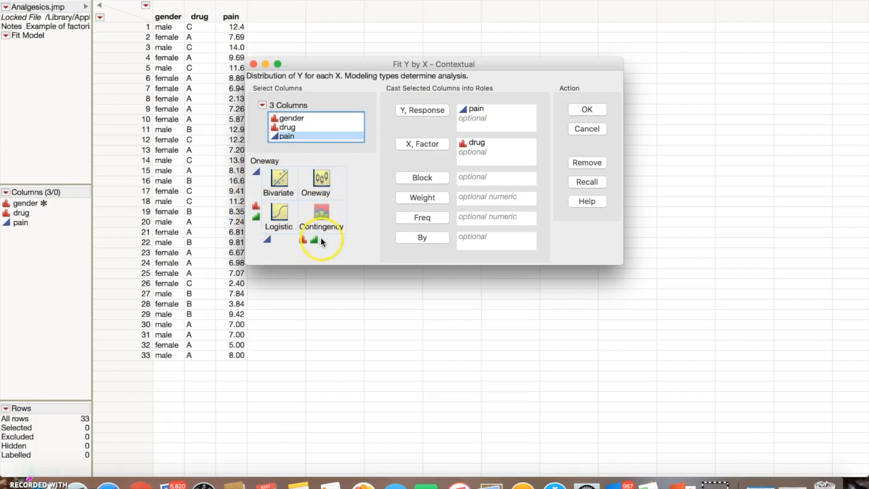
pyautogui.click(585, 112)
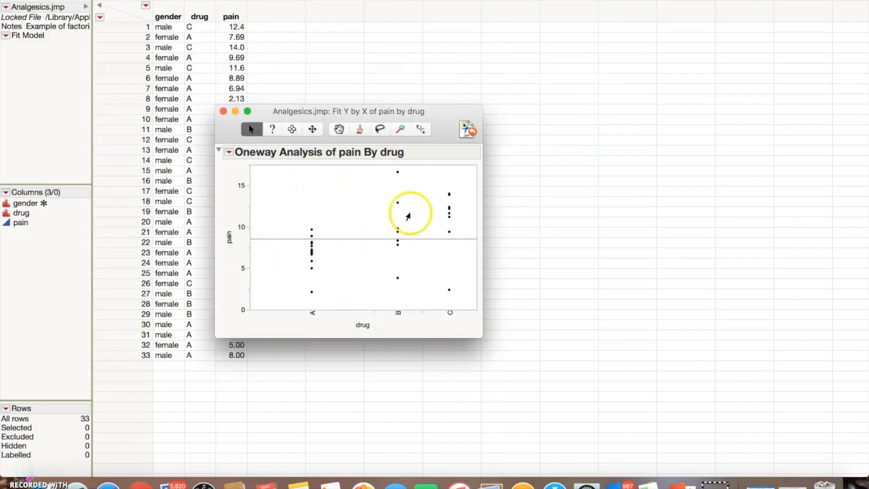
pyautogui.click(229, 153)
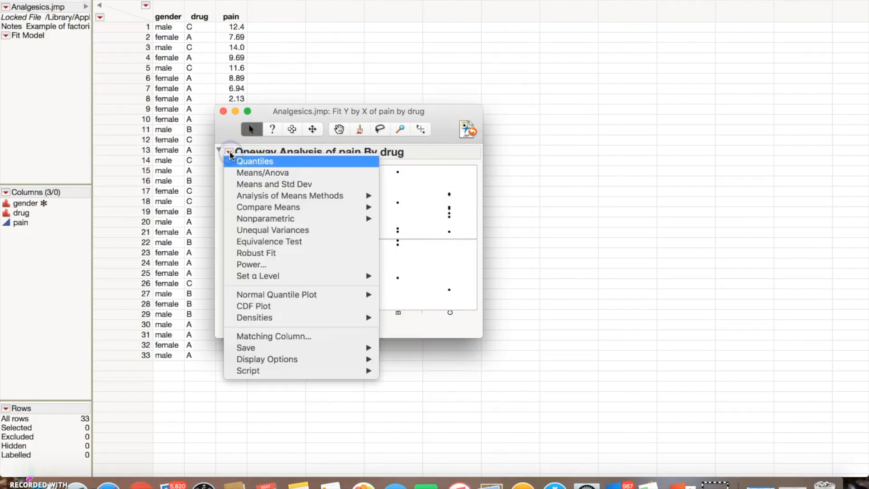
pyautogui.click(248, 173)
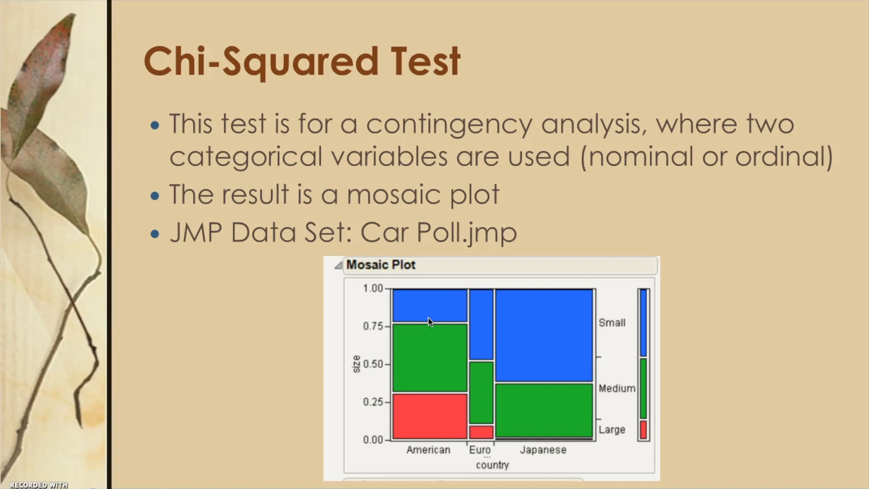
# Switch to JMP and run Fit Y by X on Car Poll.jmp with size as response and country as factor, and review the contingency report.
pyautogui.hotkey('ctrl', 'Left')
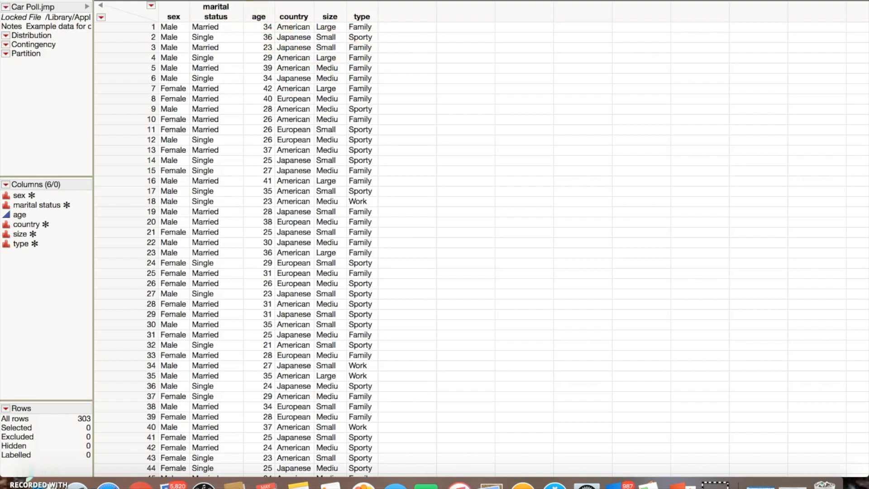
pyautogui.click(250, 0)
pyautogui.click(254, 5)
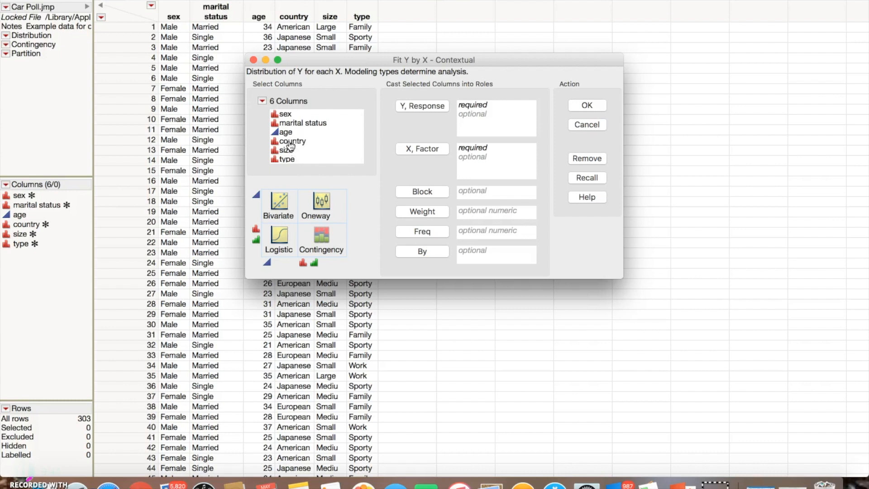
pyautogui.moveTo(291, 145); pyautogui.dragTo(484, 160)
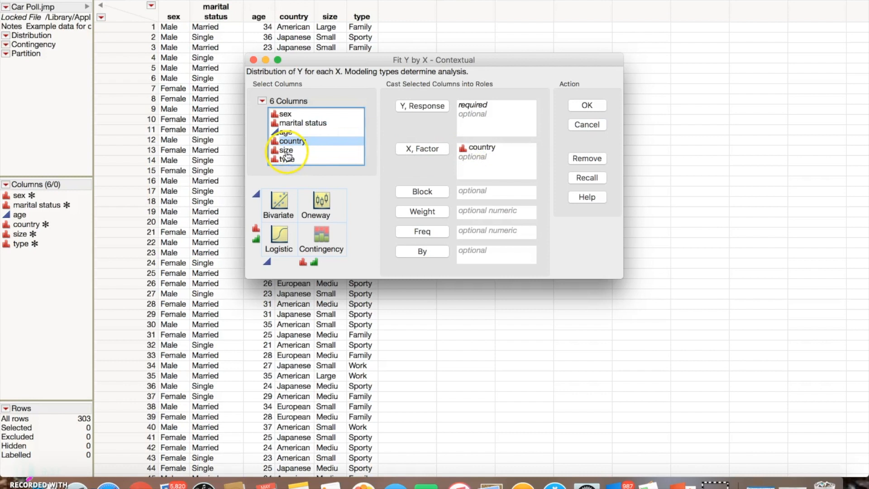
pyautogui.moveTo(286, 155); pyautogui.dragTo(480, 113)
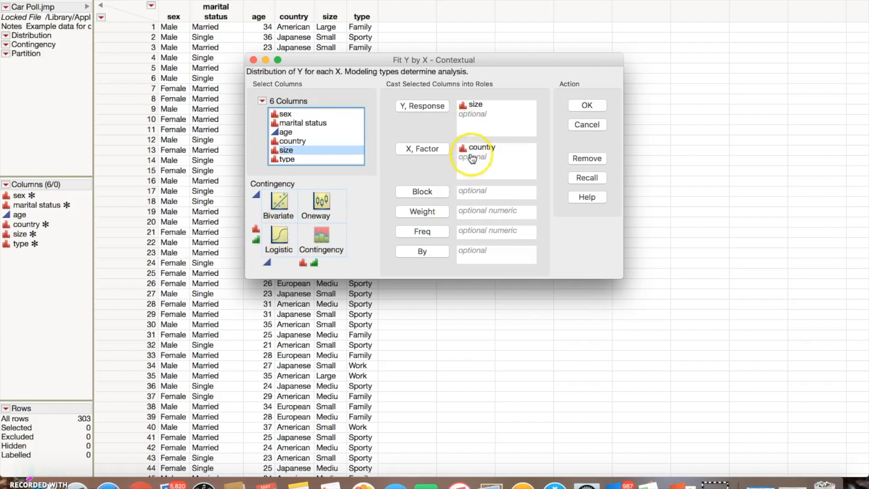
pyautogui.click(588, 106)
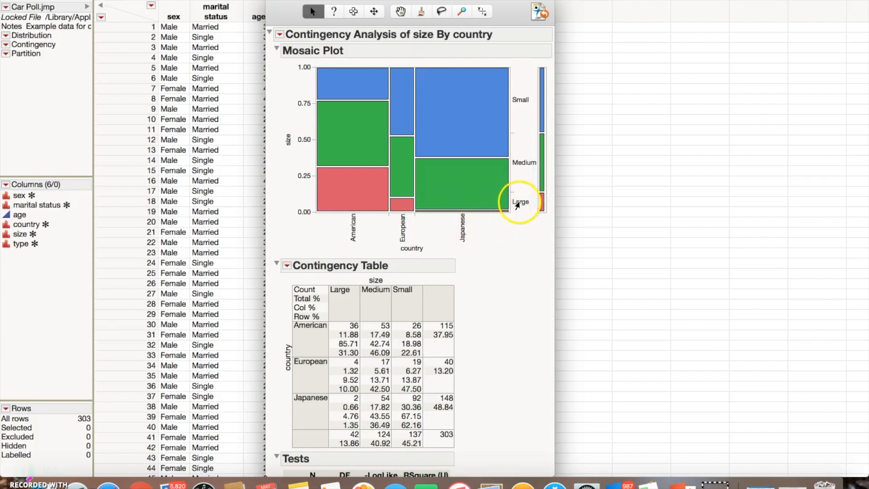
pyautogui.scroll(-2, 457, 238)
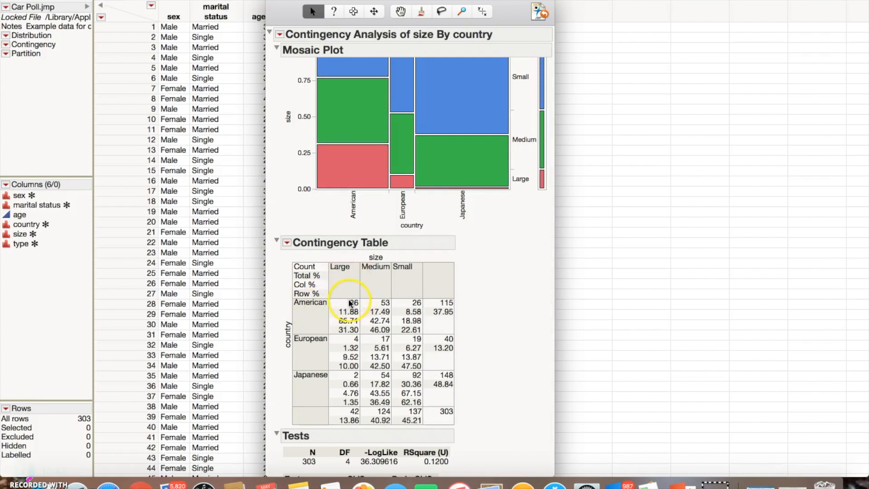
pyautogui.scroll(3, 351, 303)
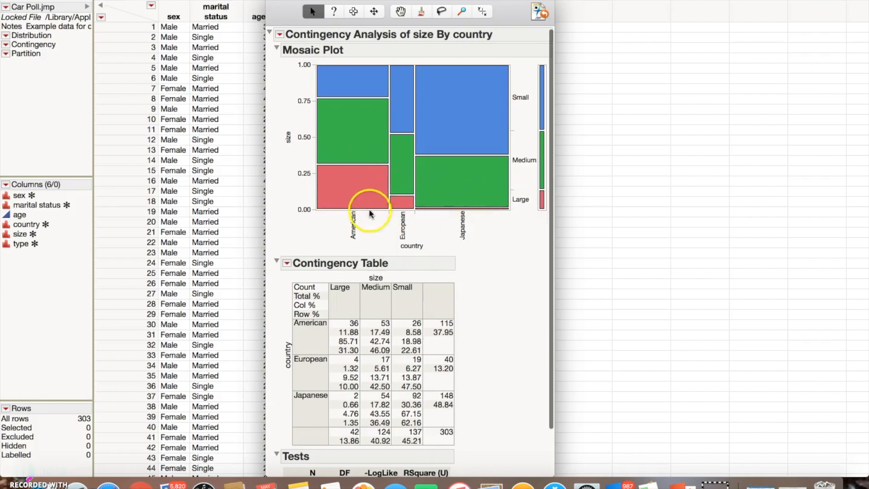
pyautogui.scroll(-3, 352, 189)
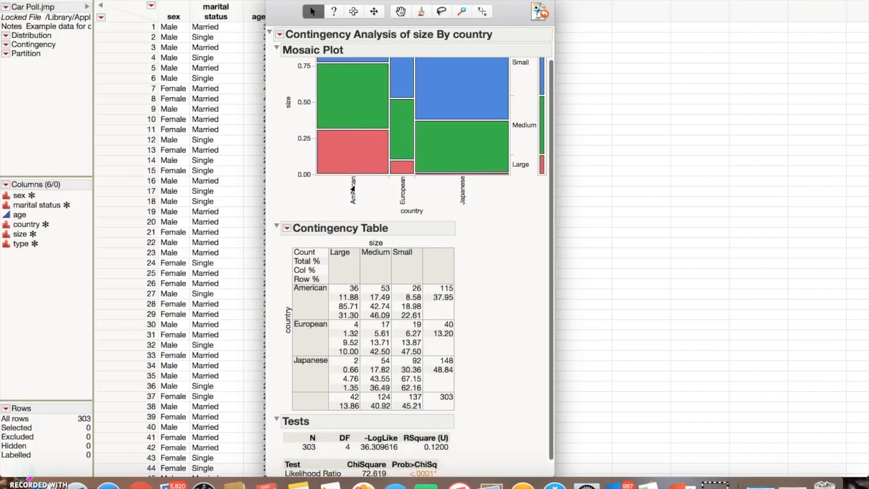
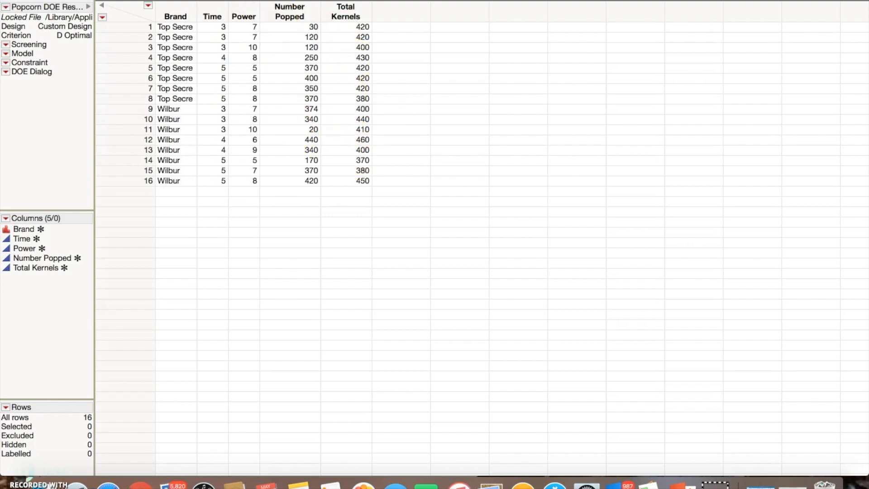
# Run Evaluate Design on the popcorn data with Number Popped as response and Brand, Time and Power as factors.
pyautogui.click(221, 2)
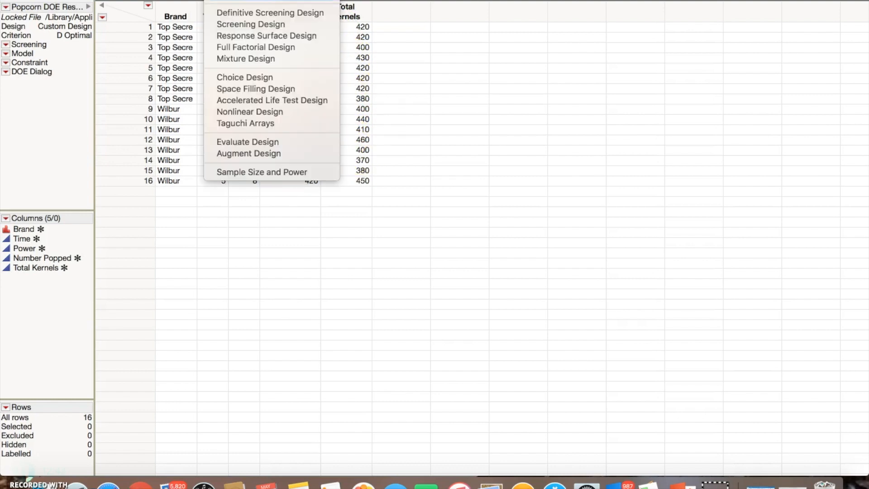
pyautogui.click(243, 143)
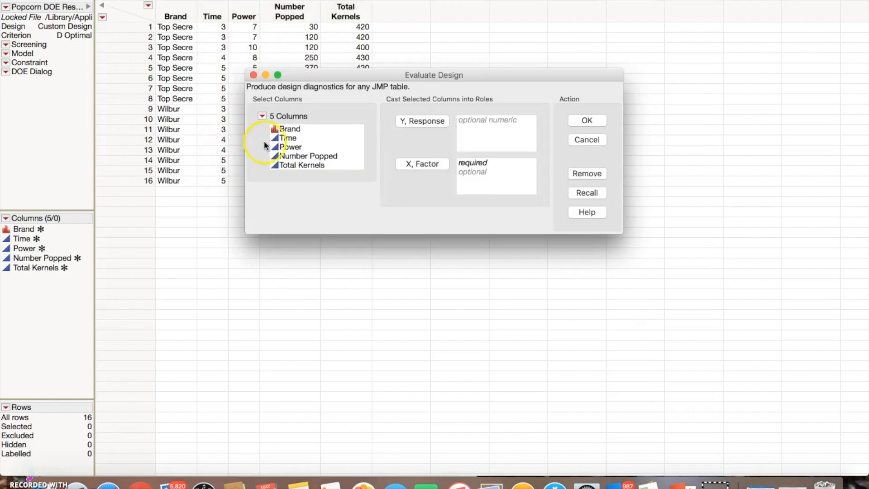
pyautogui.moveTo(293, 131); pyautogui.dragTo(483, 178)
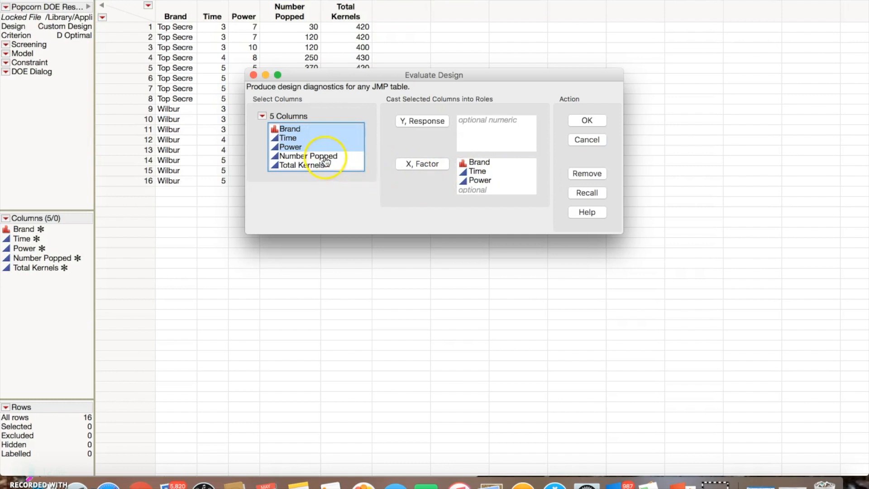
pyautogui.moveTo(326, 156); pyautogui.dragTo(514, 134)
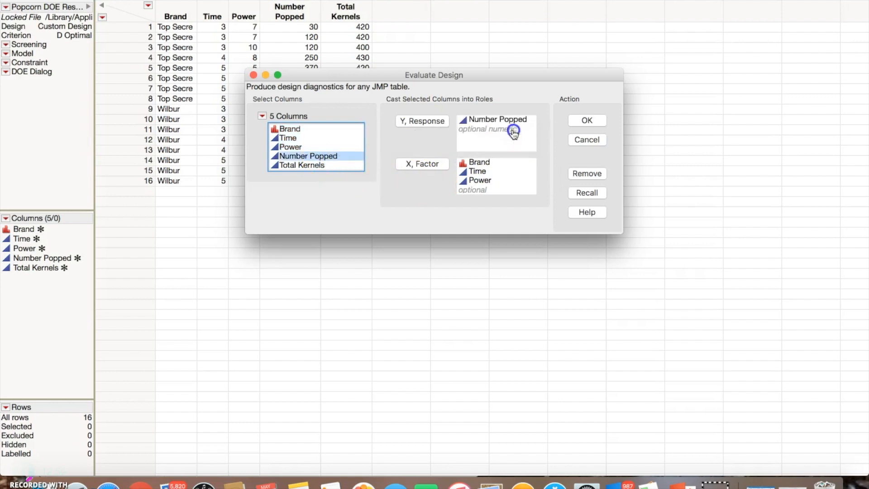
pyautogui.click(587, 120)
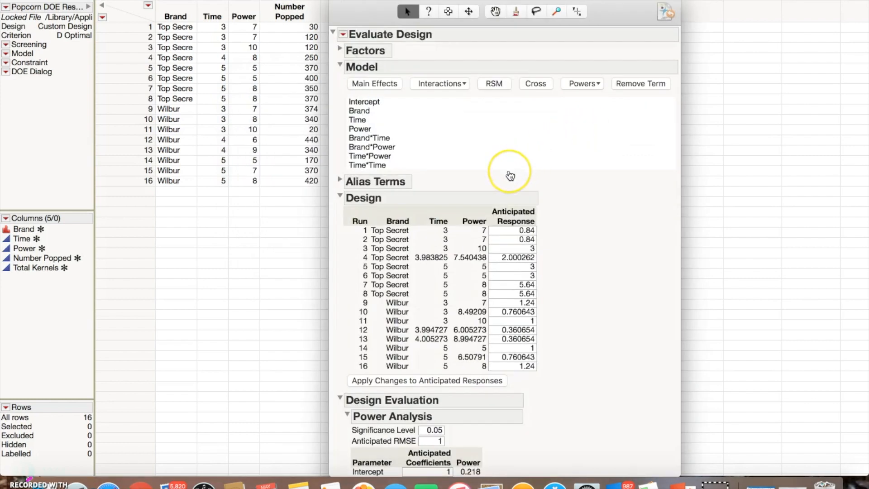
# Review the model terms and power analysis, expand the Prediction Variance Profile and maximize its desirability.
pyautogui.scroll(-1, 510, 172)
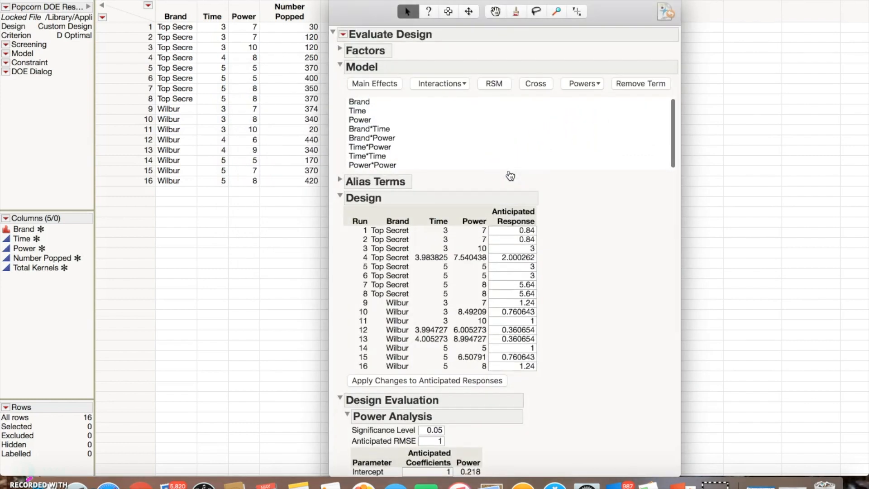
pyautogui.scroll(1, 464, 142)
pyautogui.scroll(-1, 464, 142)
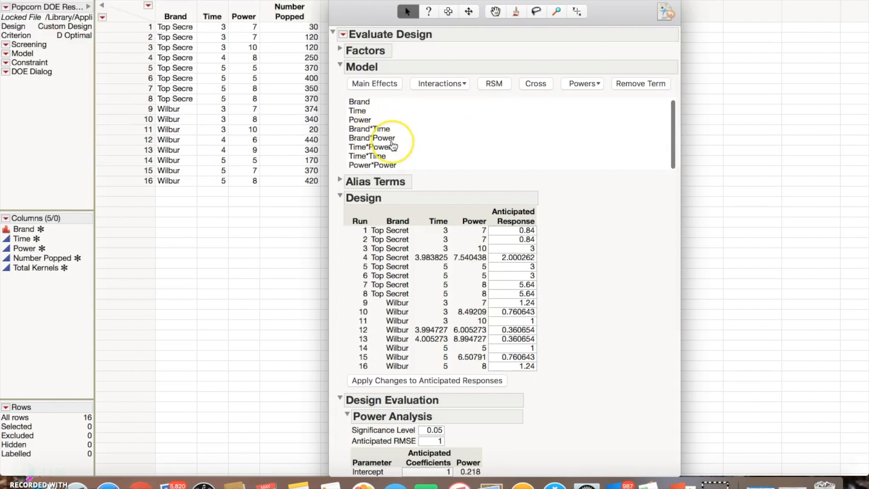
pyautogui.scroll(-3, 464, 262)
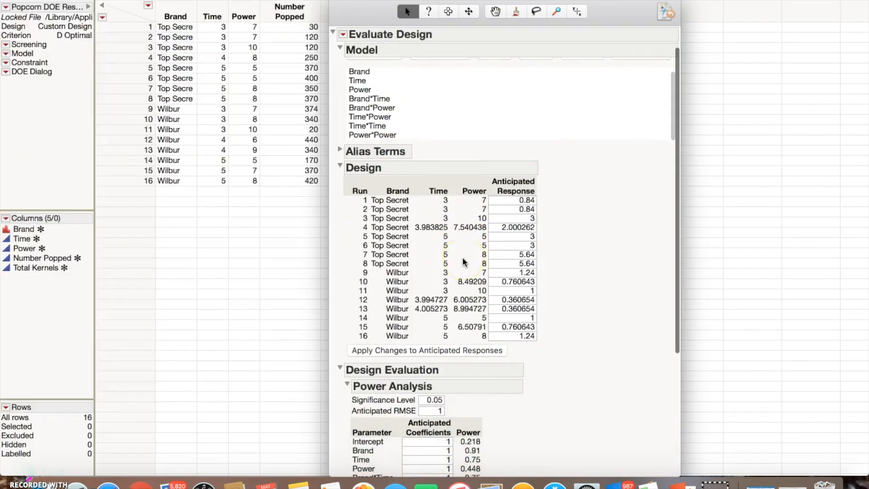
pyautogui.scroll(-5, 464, 262)
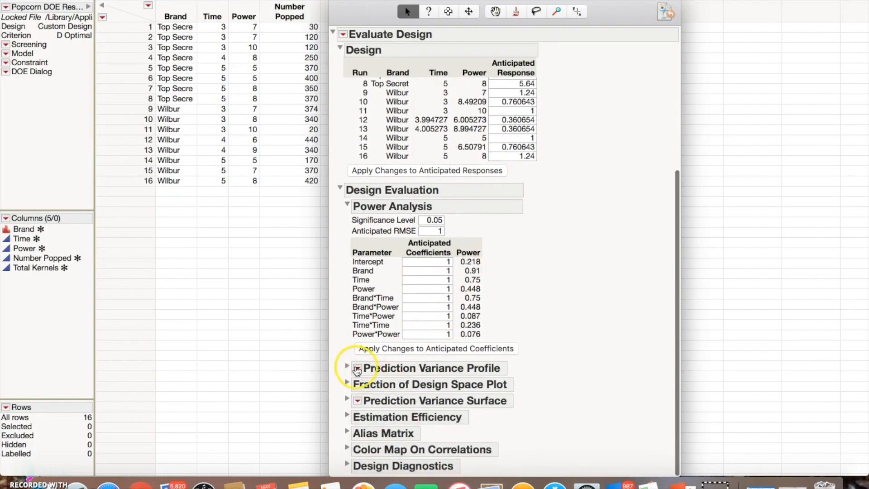
pyautogui.click(347, 368)
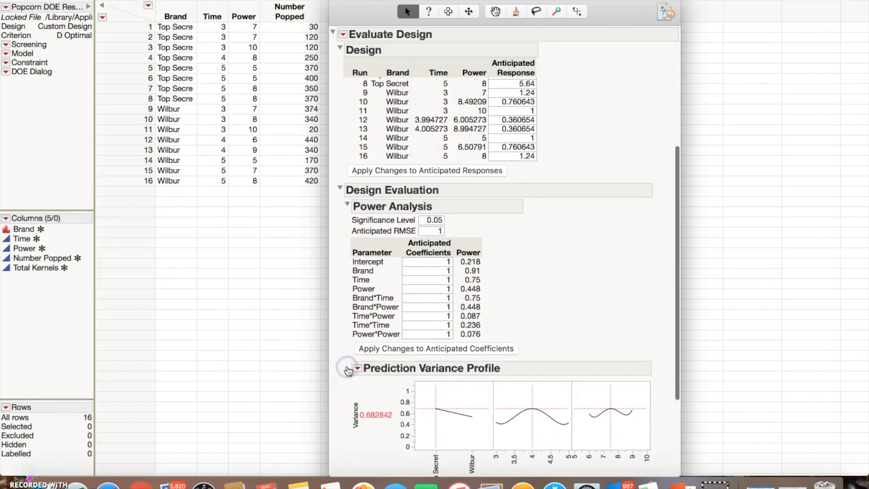
pyautogui.scroll(-5, 427, 346)
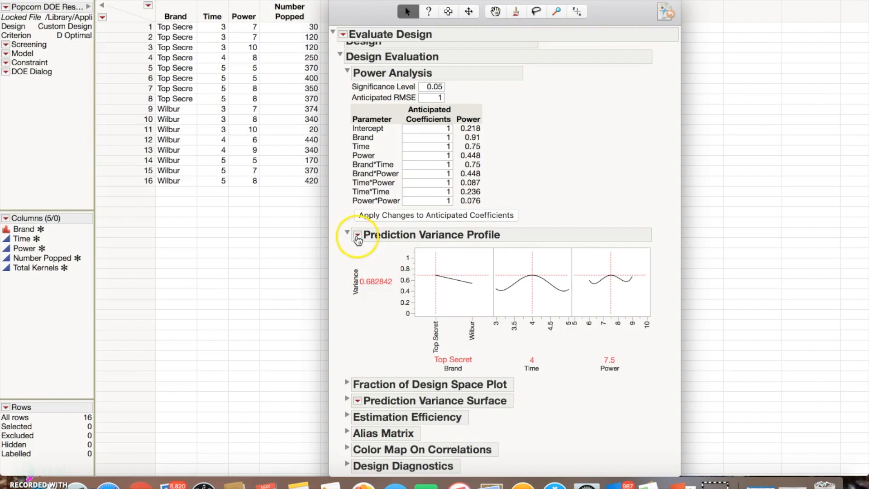
pyautogui.click(357, 236)
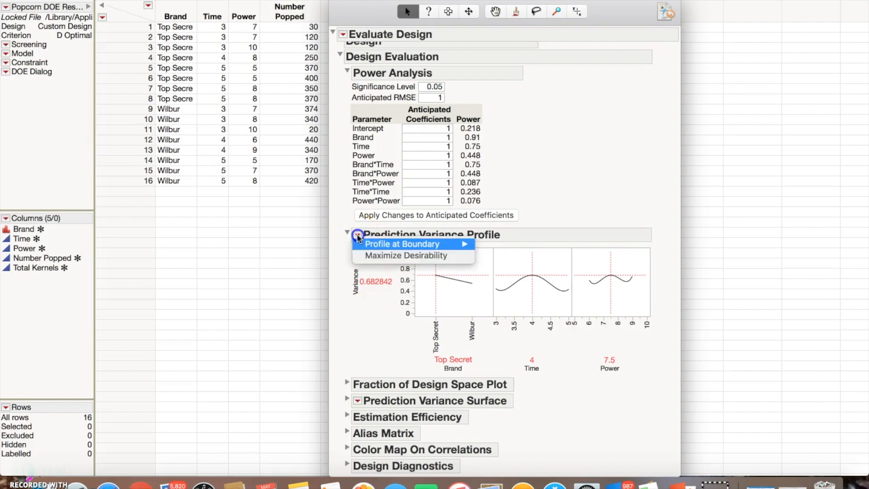
pyautogui.click(369, 256)
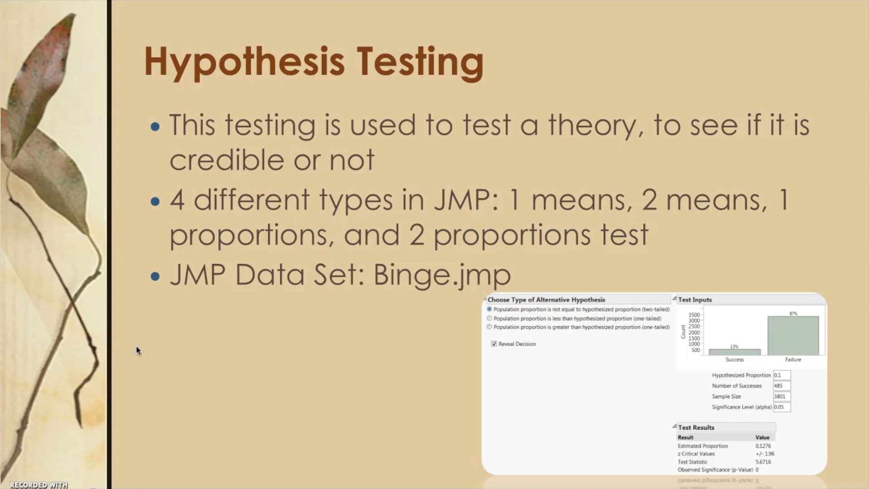
# Switch to JMP with Binge.jmp, open the Sample Data index and expand its list of teaching calculators.
pyautogui.hotkey('ctrl', 'Left')
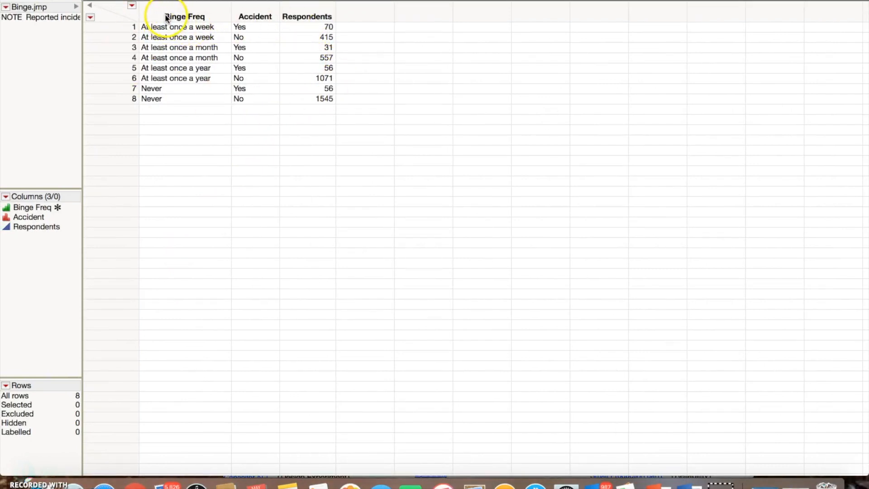
pyautogui.moveTo(206, 17)
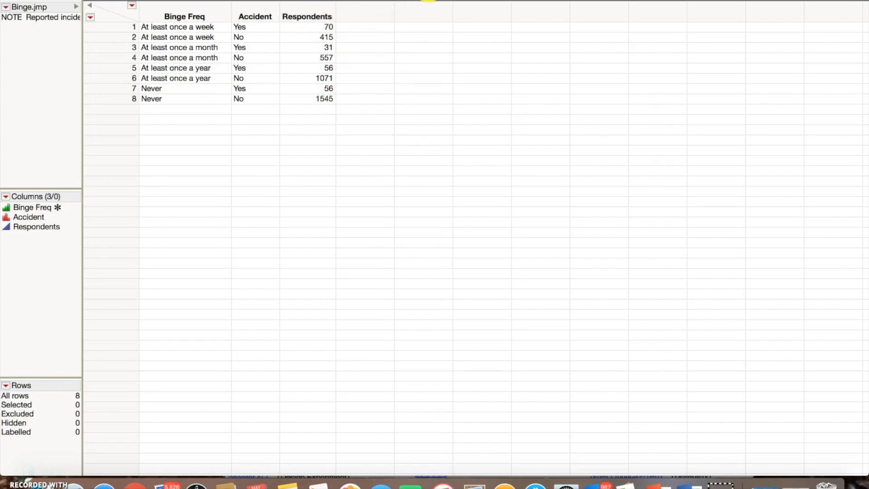
pyautogui.click(428, 1)
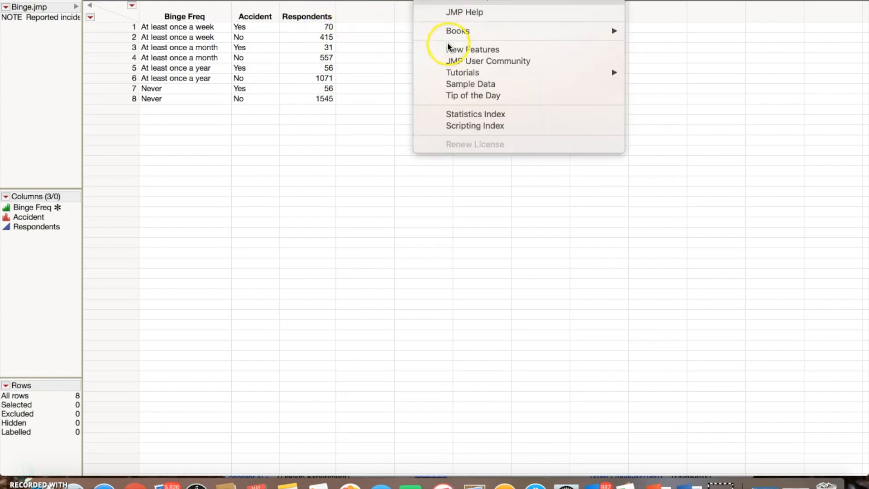
pyautogui.click(457, 85)
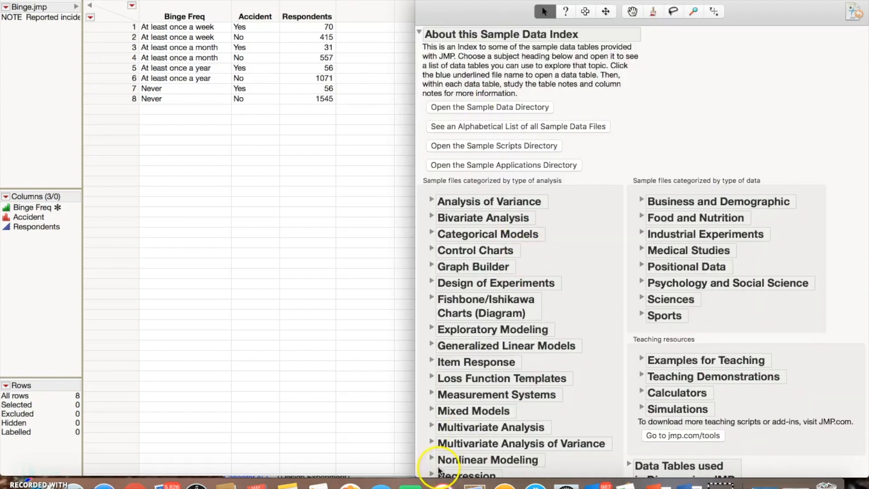
pyautogui.moveTo(419, 474); pyautogui.dragTo(432, 360)
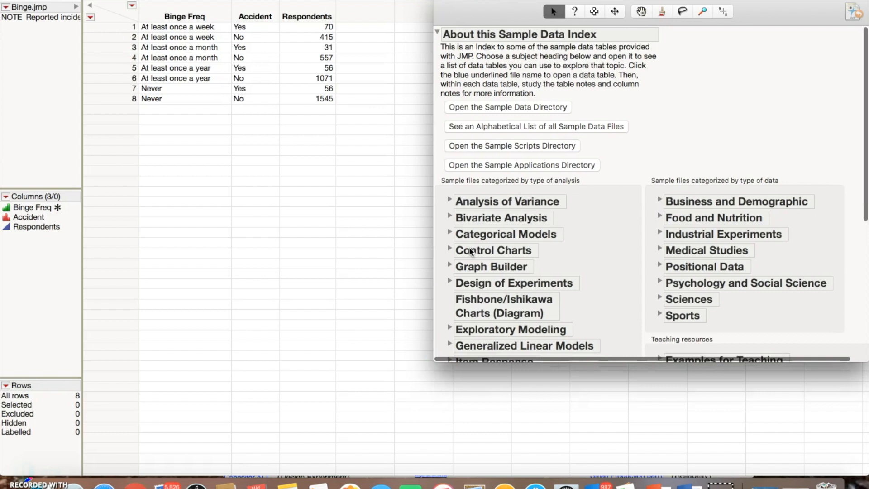
pyautogui.moveTo(519, 12); pyautogui.dragTo(421, 12)
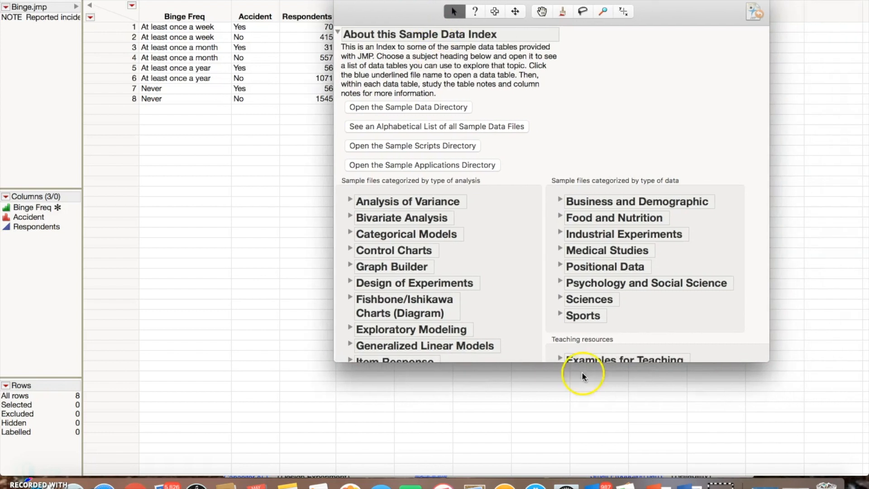
pyautogui.scroll(-7, 561, 332)
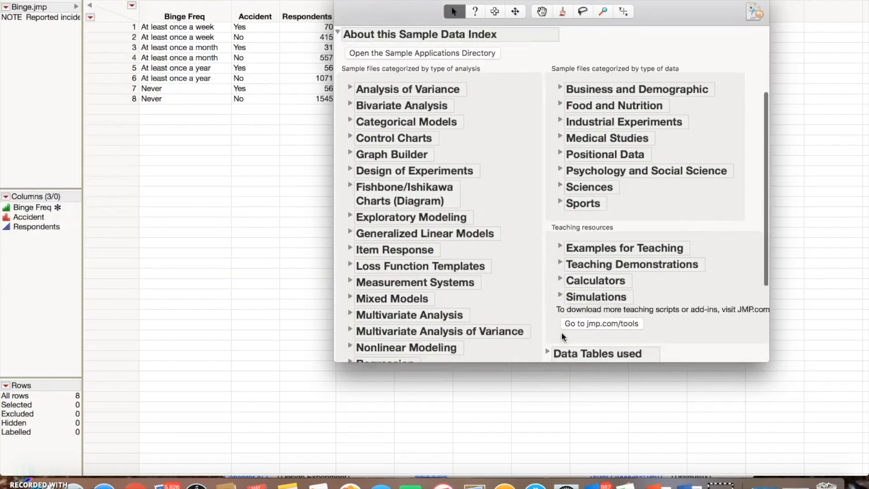
pyautogui.click(561, 236)
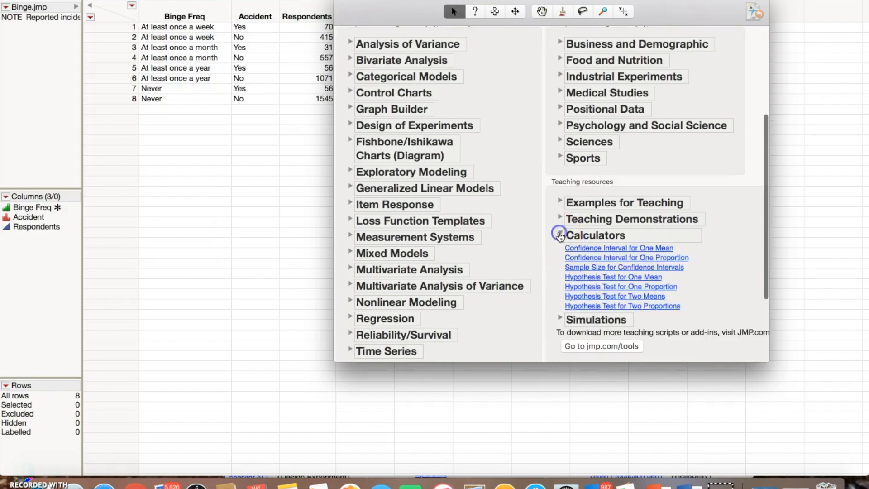
# Open the Hypothesis Test for One Proportion calculator using Summary Statistics as the input method, and reposition its window.
pyautogui.click(631, 288)
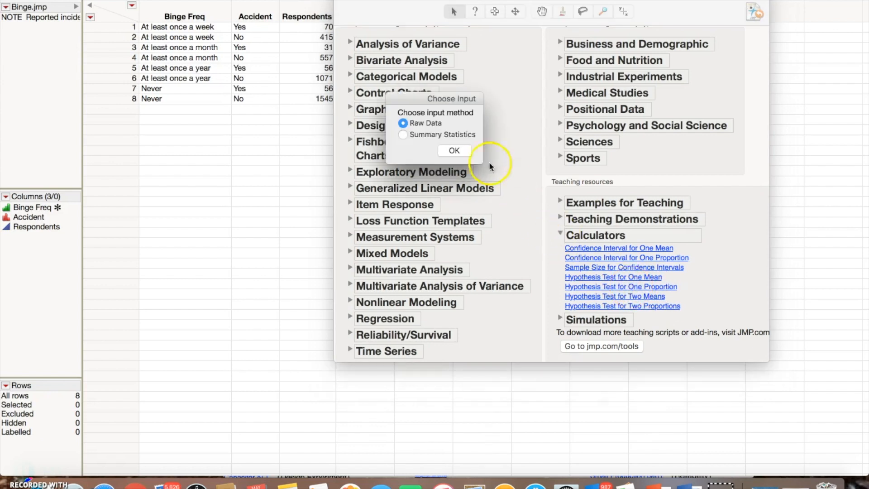
pyautogui.click(403, 135)
pyautogui.click(454, 150)
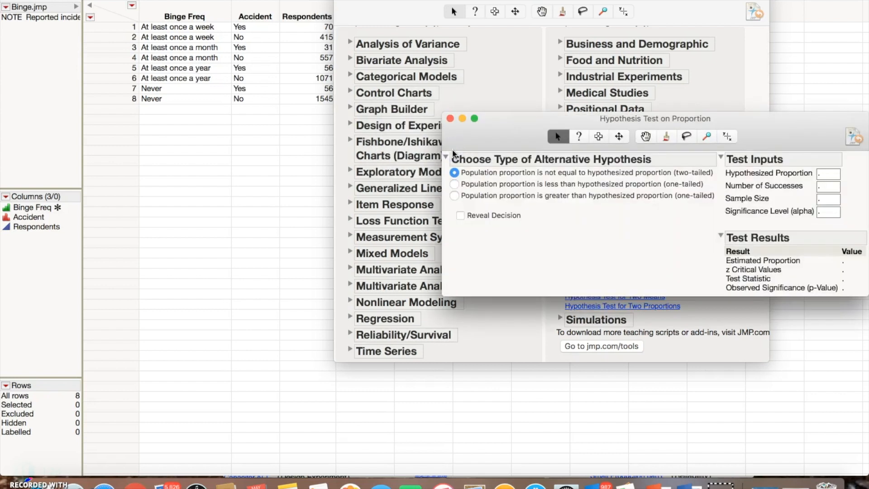
pyautogui.moveTo(510, 128); pyautogui.dragTo(345, 120)
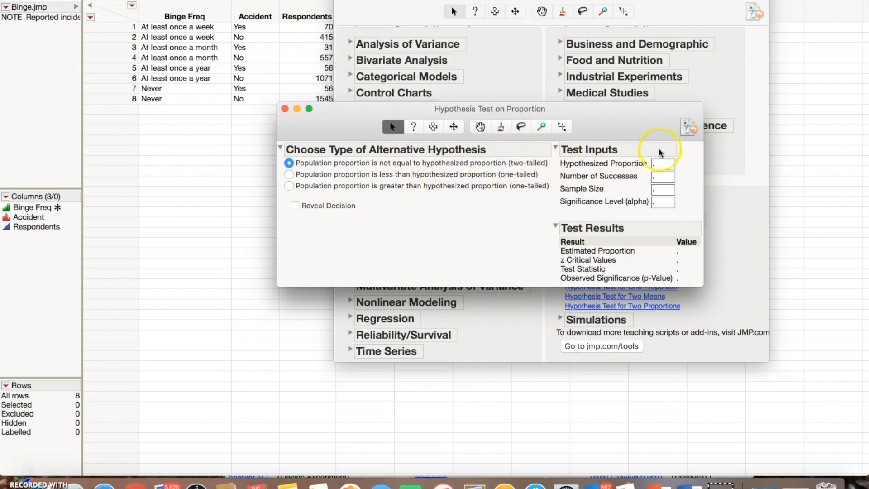
# Run the two-tailed test with hypothesized proportion 0.1, 485 successes, sample size 3801 and alpha 0.05, and reveal the decision.
pyautogui.click(660, 163)
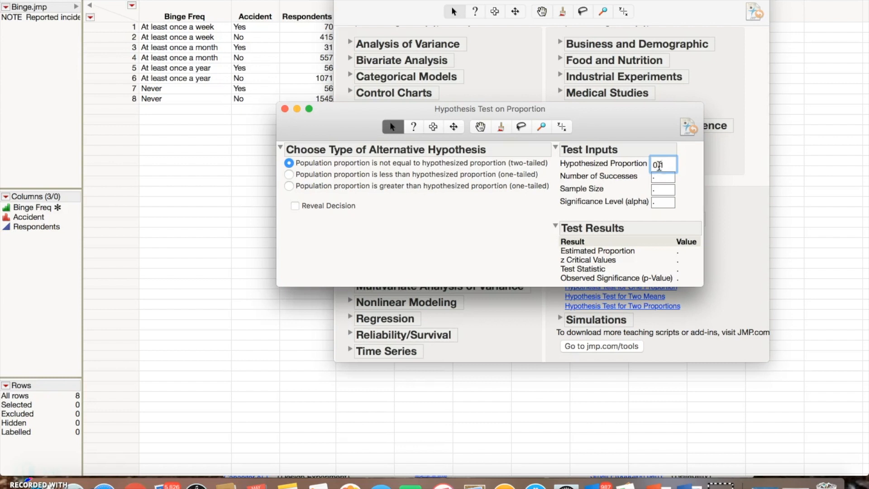
pyautogui.click(658, 178)
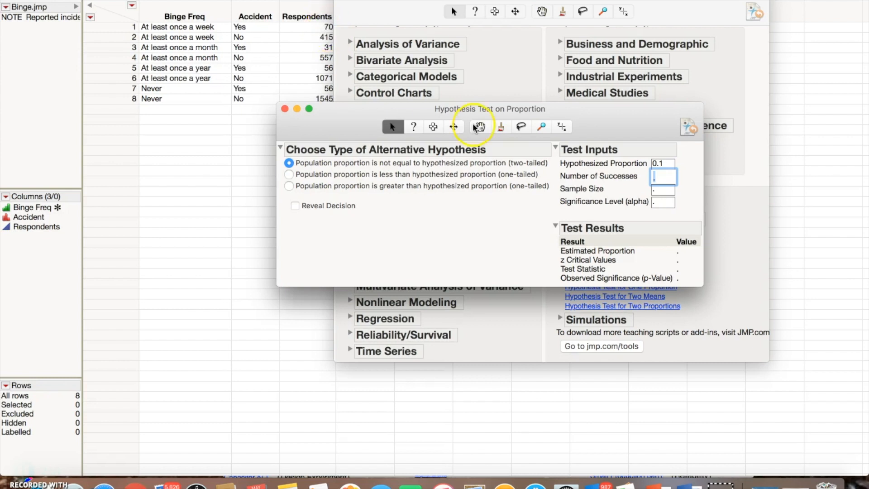
pyautogui.write('485')
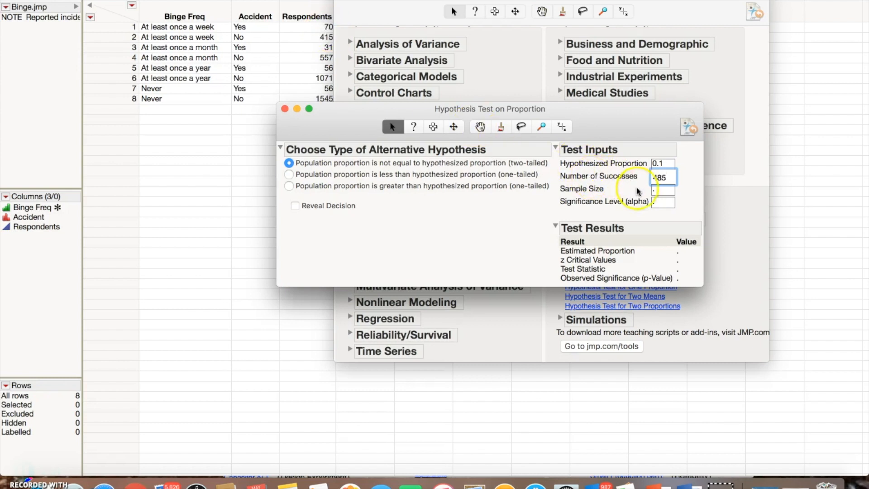
pyautogui.click(662, 191)
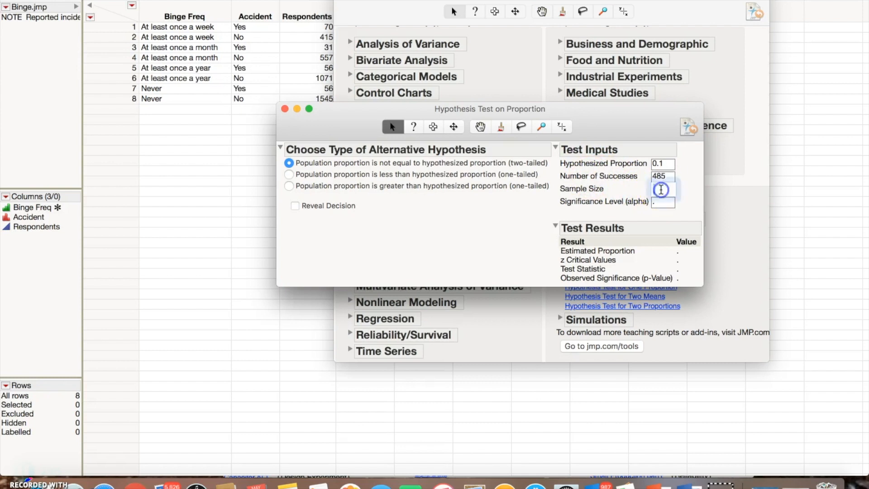
pyautogui.moveTo(334, 108); pyautogui.dragTo(335, 125)
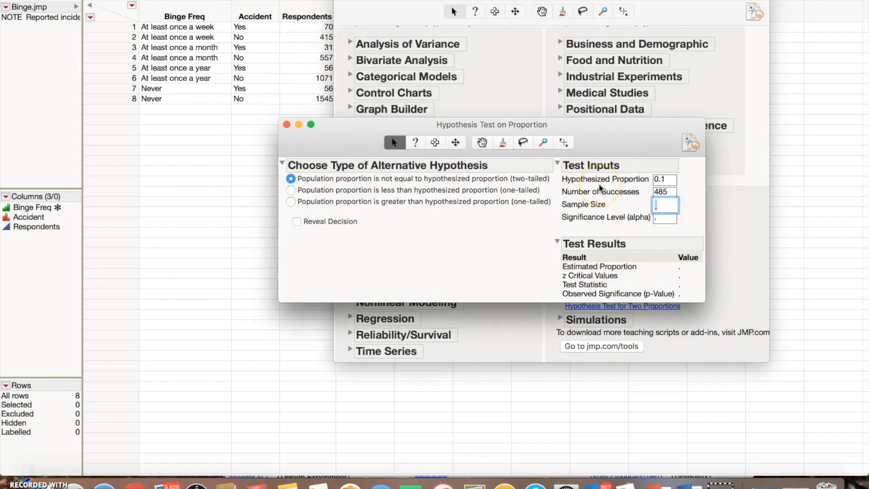
pyautogui.write('3801')
pyautogui.click(656, 219)
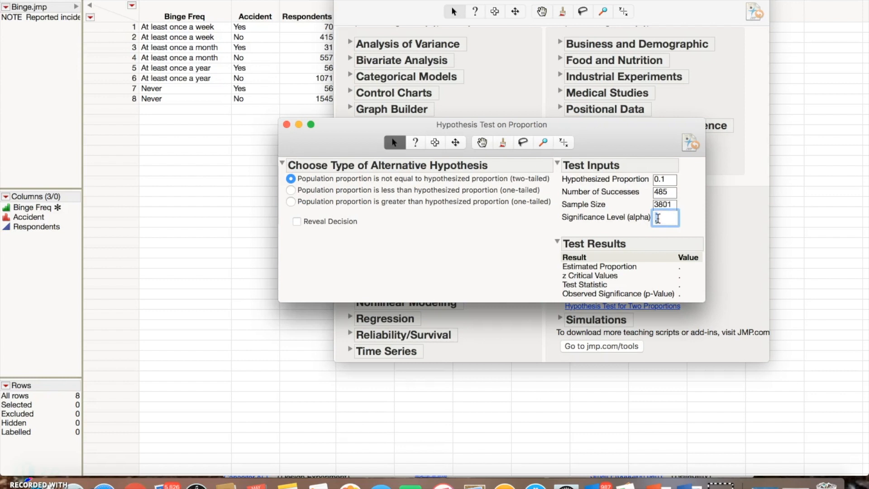
pyautogui.write('0.05')
pyautogui.click(655, 220)
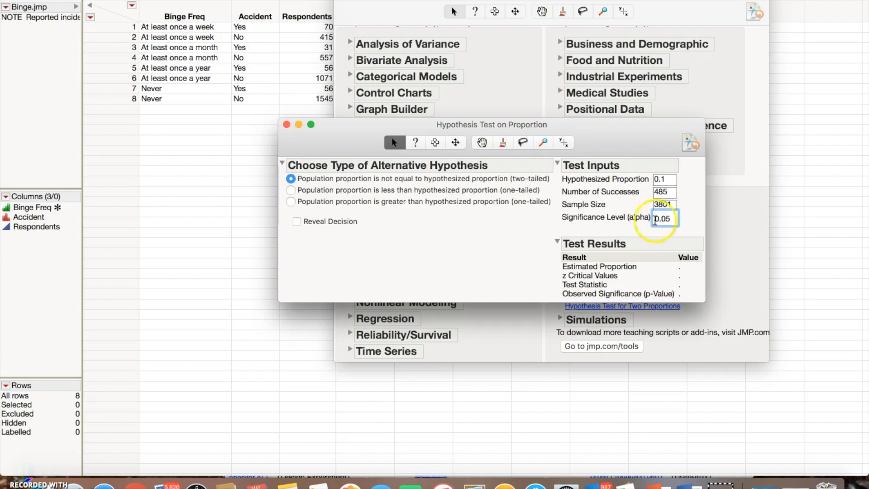
pyautogui.click(532, 224)
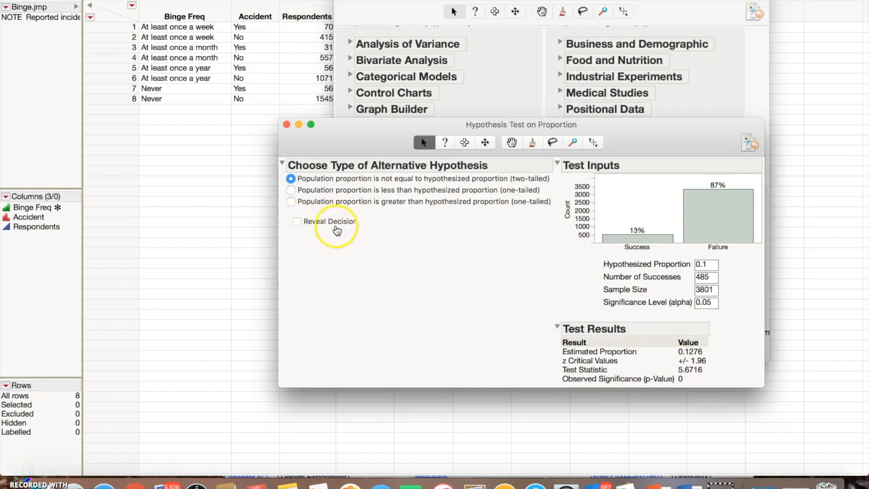
pyautogui.click(297, 221)
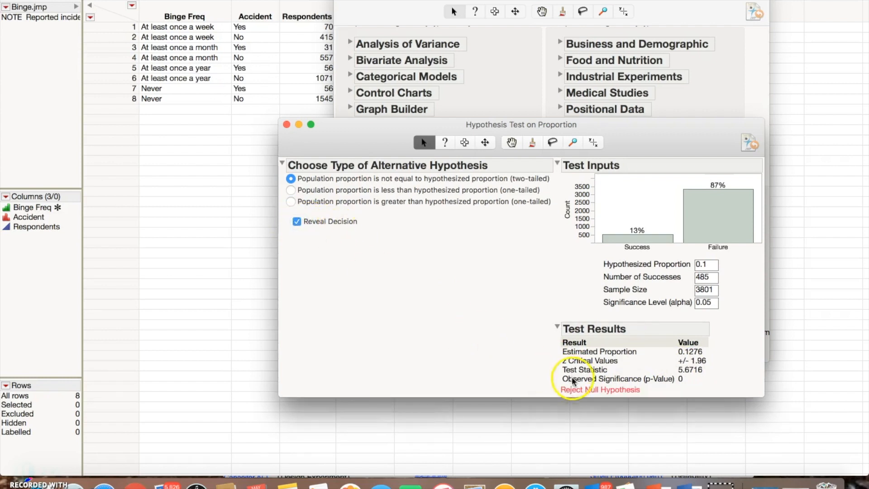
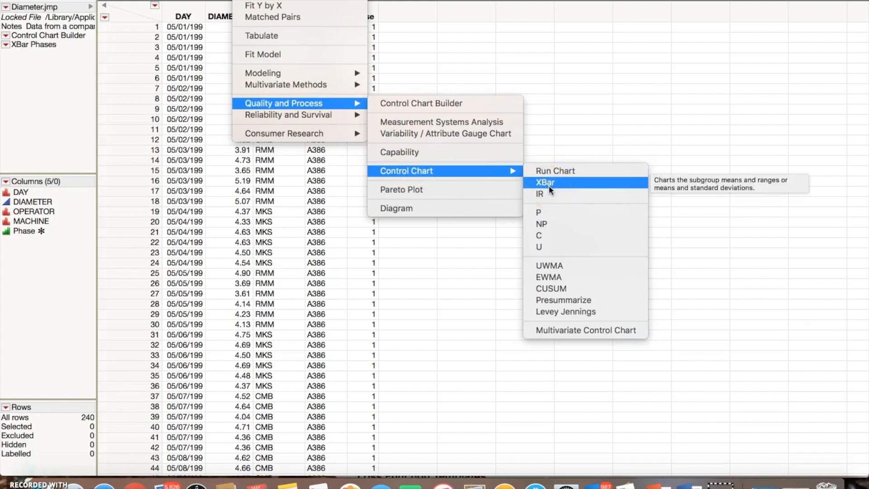
# Create an XBar control chart with DIAMETER as Process, DAY as Sample Label and Phase as Phase, keeping XBar and R charts with 3 KSigma.
pyautogui.click(548, 236)
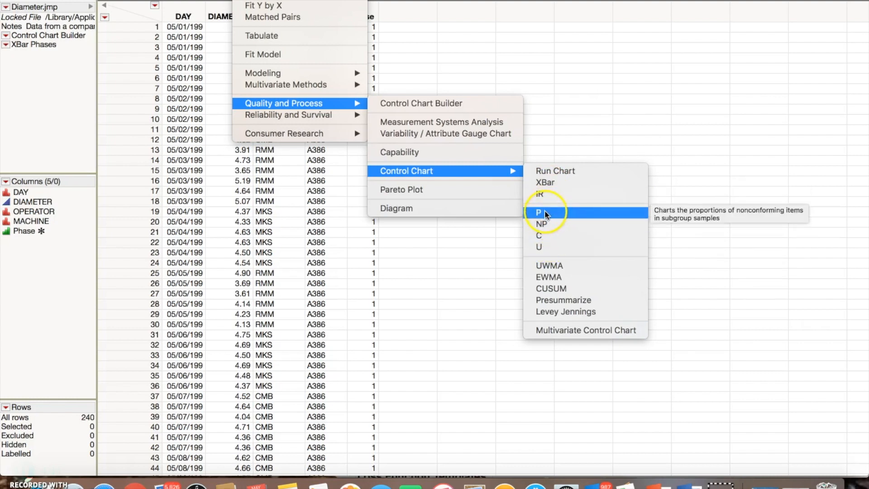
pyautogui.click(547, 181)
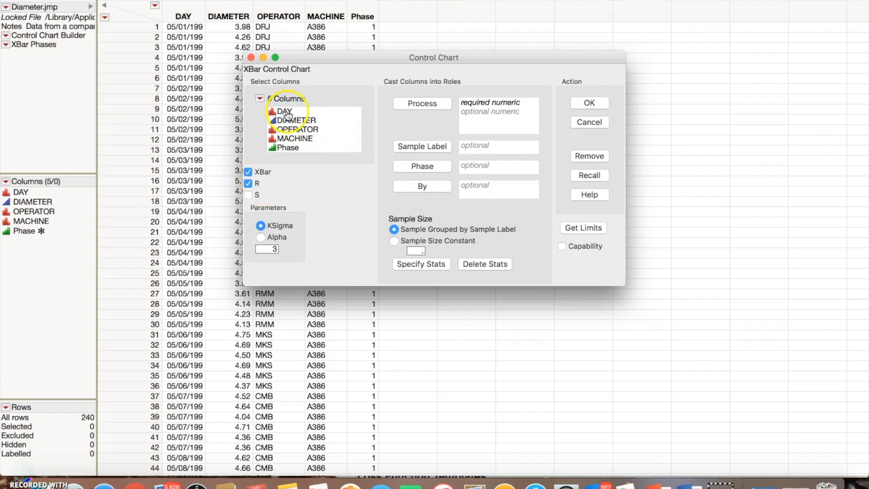
pyautogui.moveTo(285, 120); pyautogui.dragTo(493, 110)
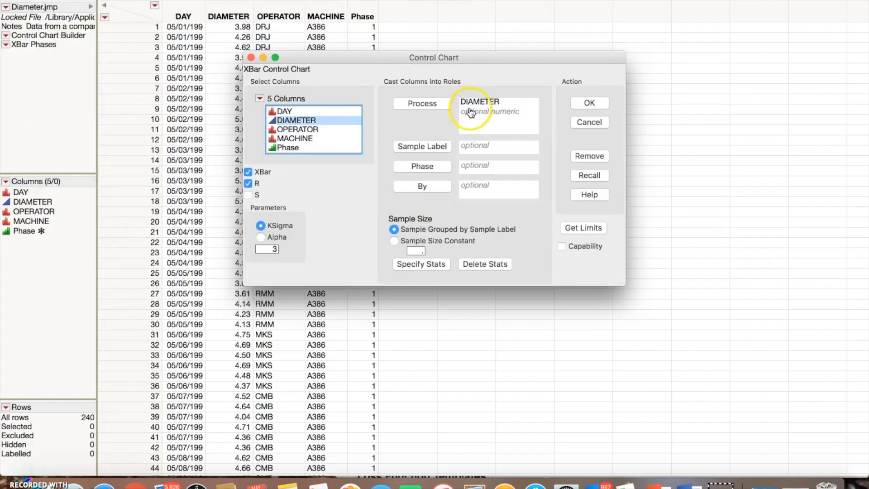
pyautogui.moveTo(290, 114); pyautogui.dragTo(484, 147)
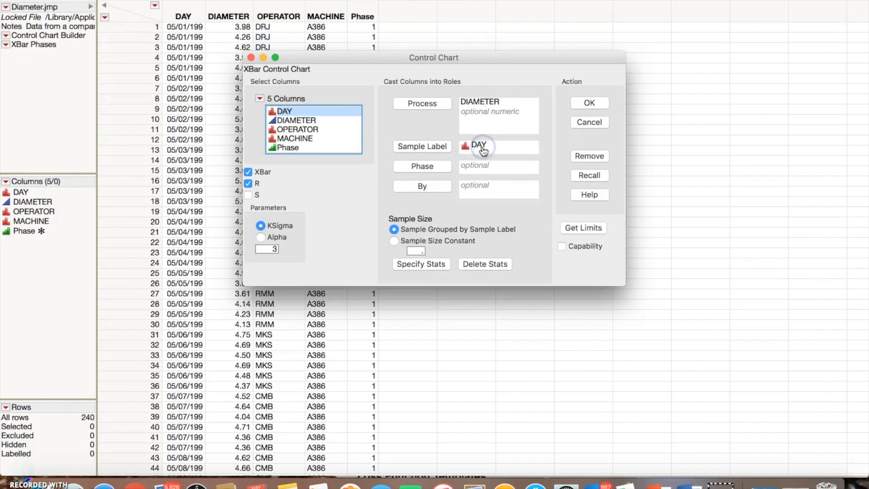
pyautogui.click(298, 148)
pyautogui.moveTo(299, 148); pyautogui.dragTo(485, 164)
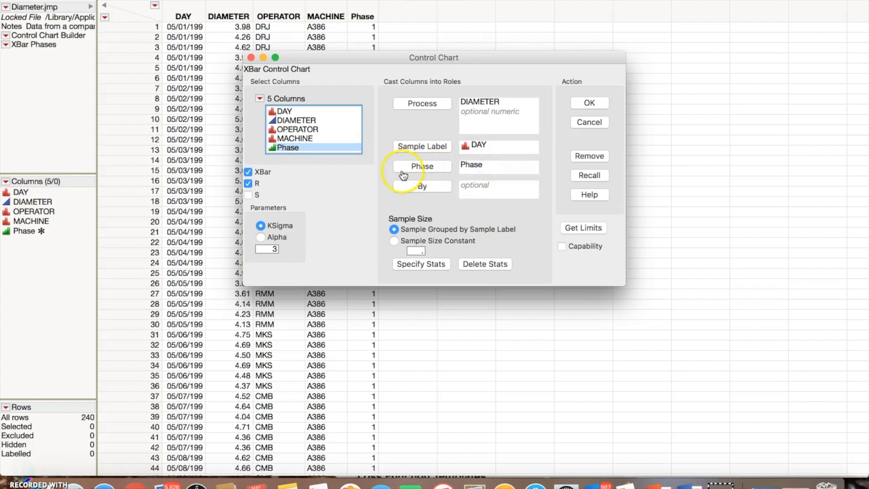
pyautogui.click(590, 104)
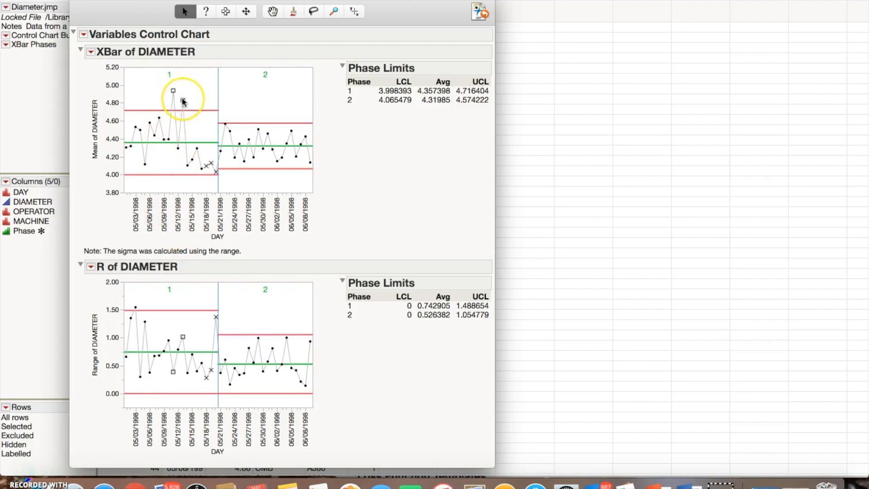
# Apply all Westgard Rules to the XBar of DIAMETER chart.
pyautogui.moveTo(183, 103)
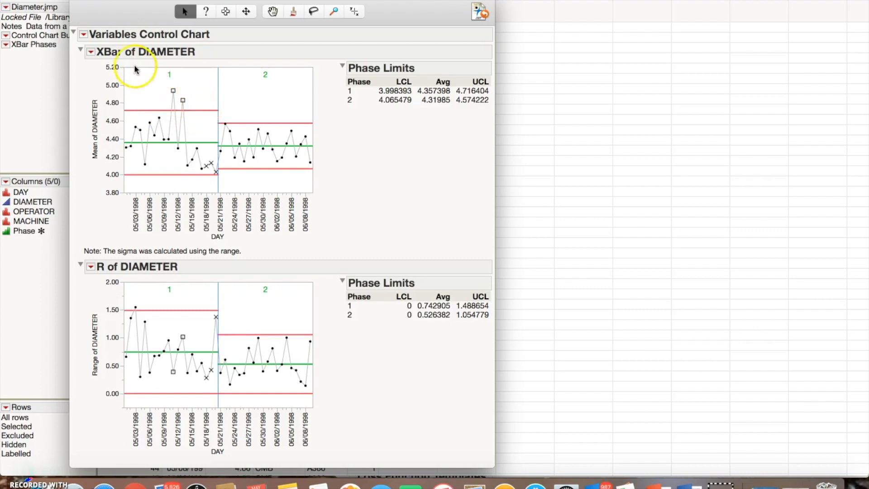
pyautogui.click(91, 52)
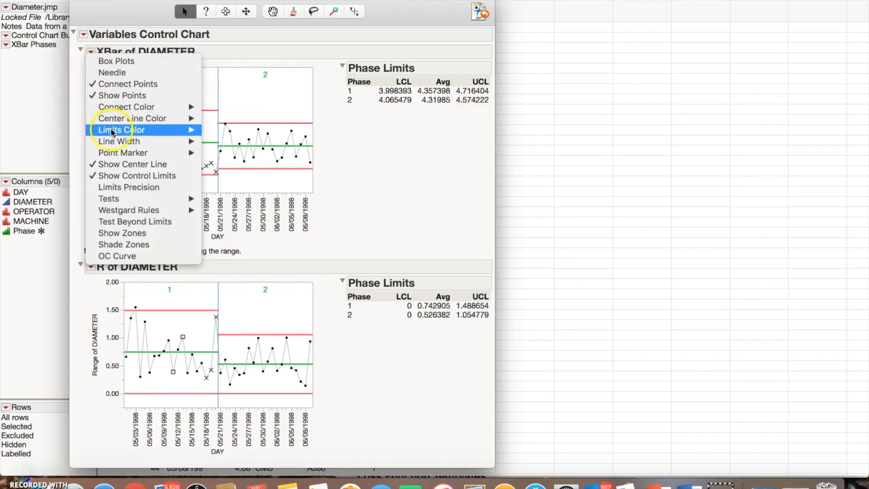
pyautogui.moveTo(121, 213)
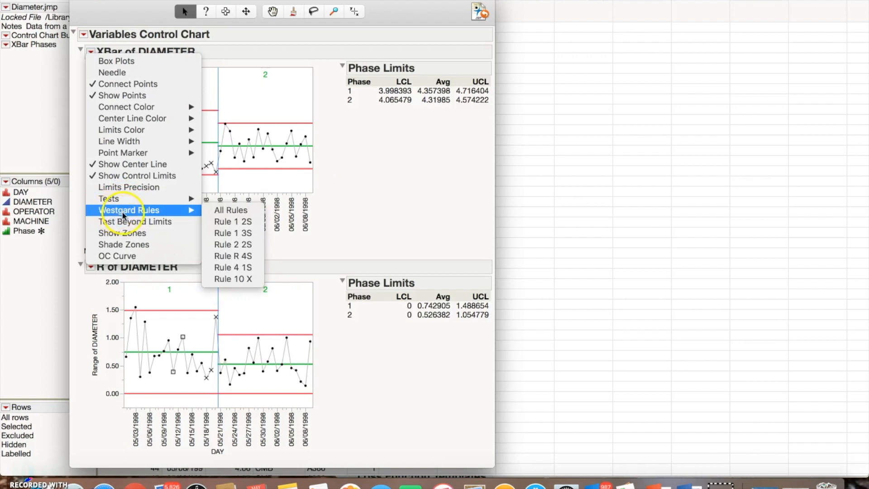
pyautogui.click(232, 210)
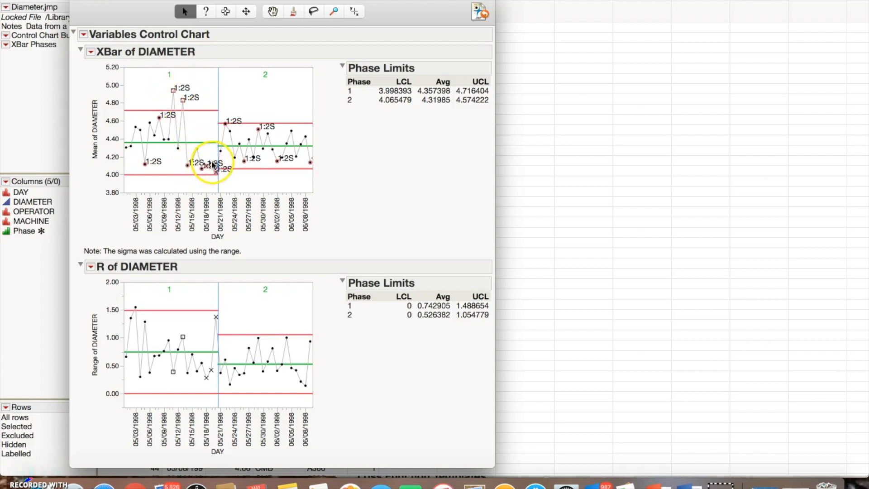
pyautogui.moveTo(212, 166)
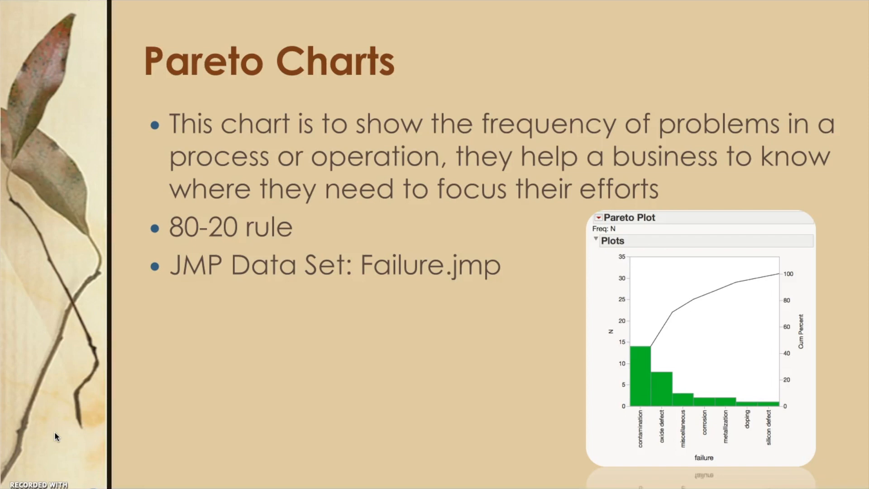
# Switch to JMP with Failure.jmp and start a Pareto Plot analysis.
pyautogui.hotkey('ctrl', 'Left')
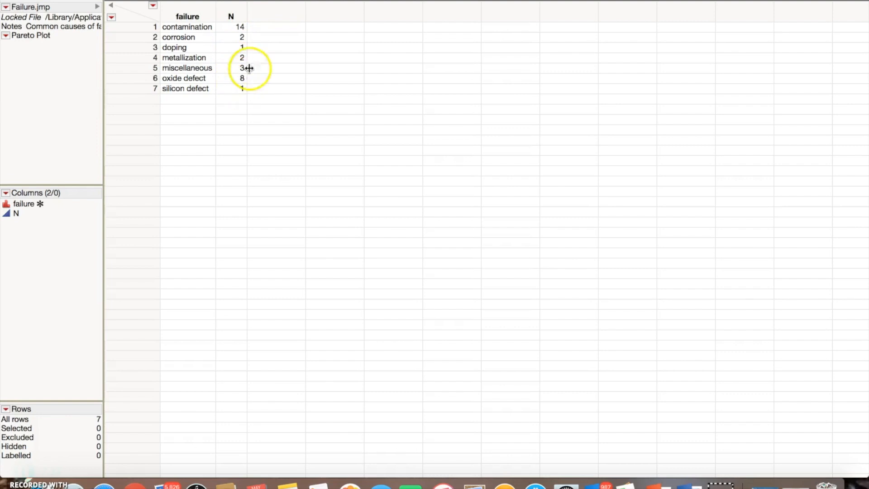
pyautogui.click(251, 1)
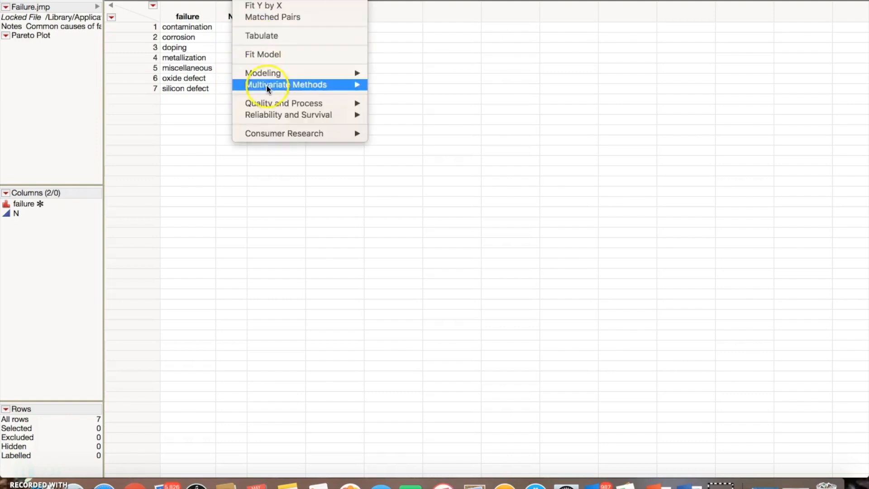
pyautogui.moveTo(265, 103)
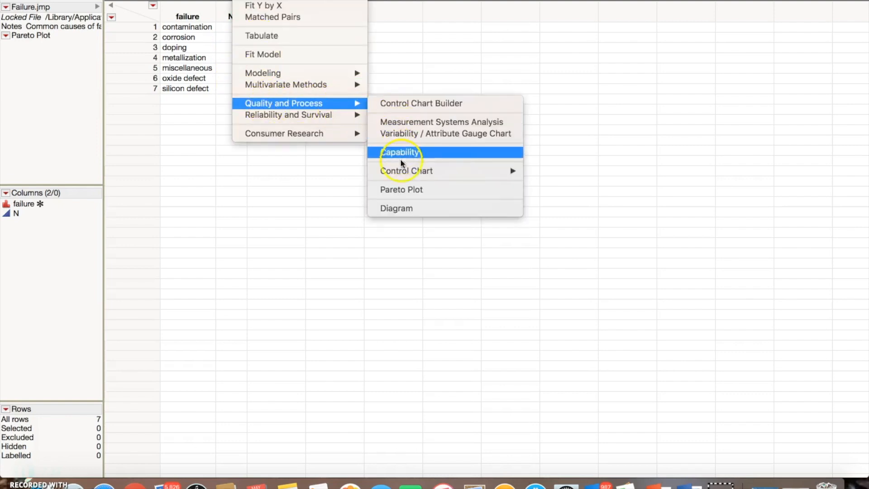
pyautogui.click(402, 189)
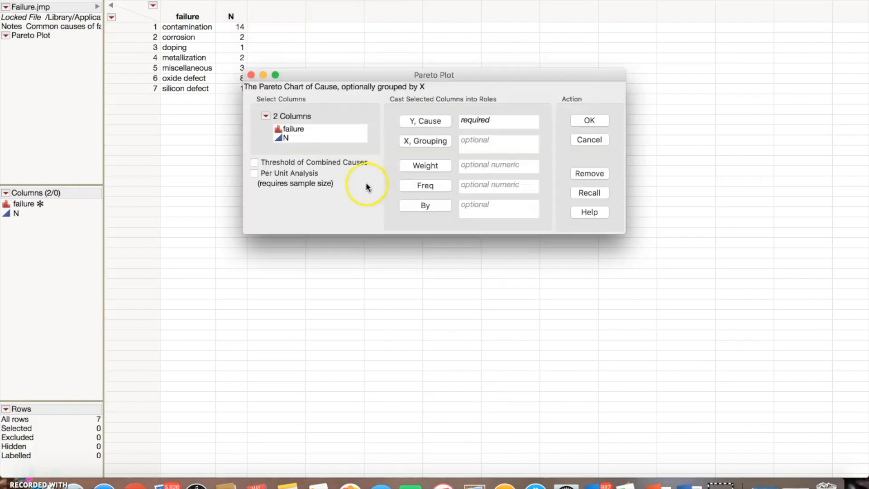
# Build the Pareto plot with failure as Y, Cause and N as Freq, and convert it to a pie chart.
pyautogui.click(292, 130)
pyautogui.moveTo(292, 130); pyautogui.dragTo(483, 122)
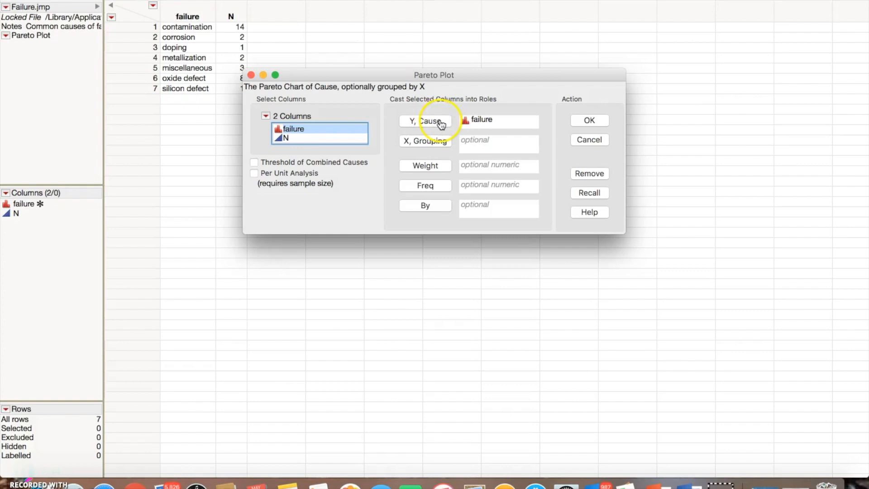
pyautogui.click(287, 139)
pyautogui.moveTo(287, 140); pyautogui.dragTo(483, 188)
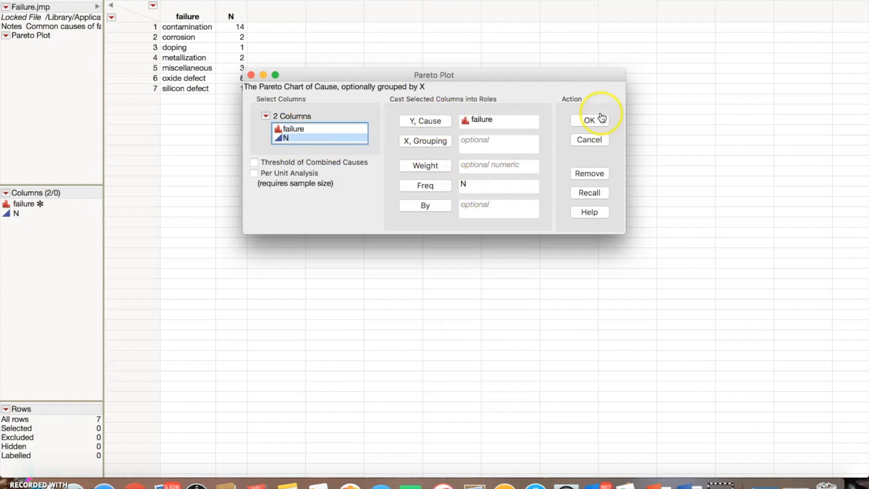
pyautogui.click(583, 121)
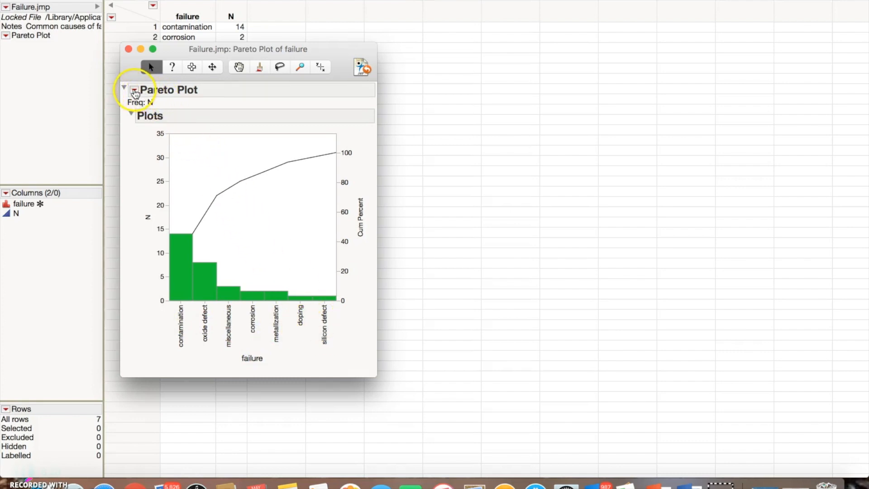
pyautogui.click(135, 92)
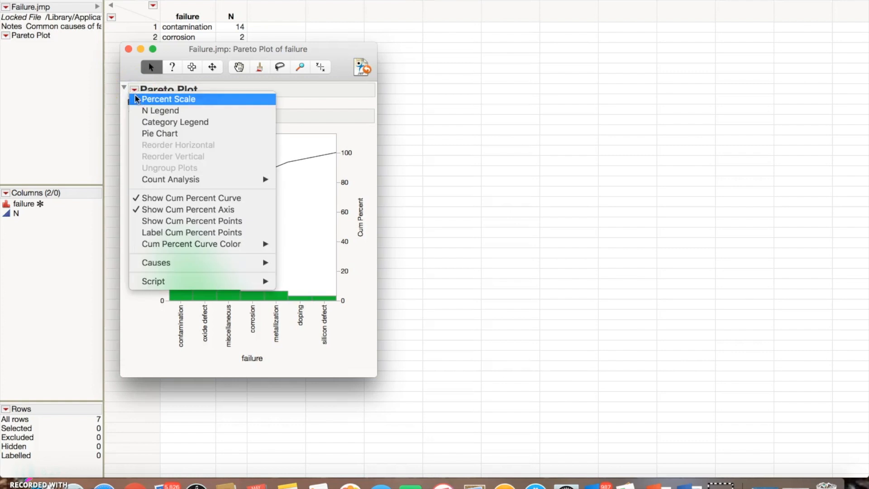
pyautogui.click(150, 134)
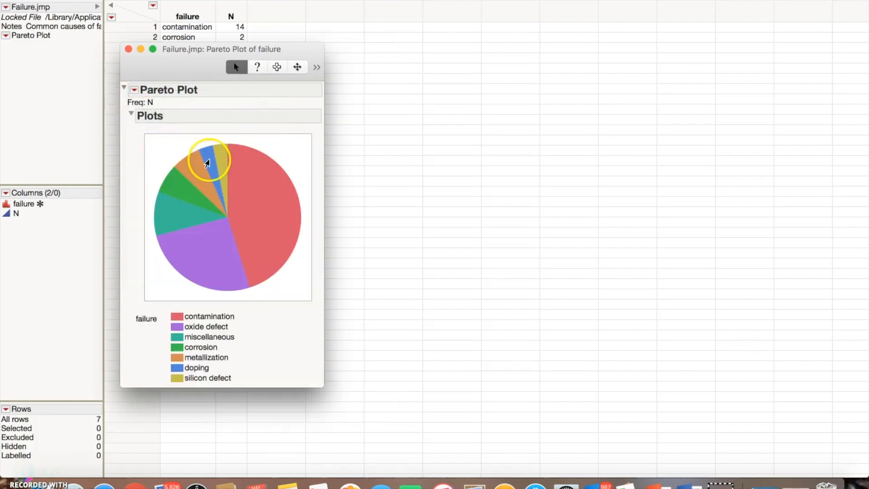
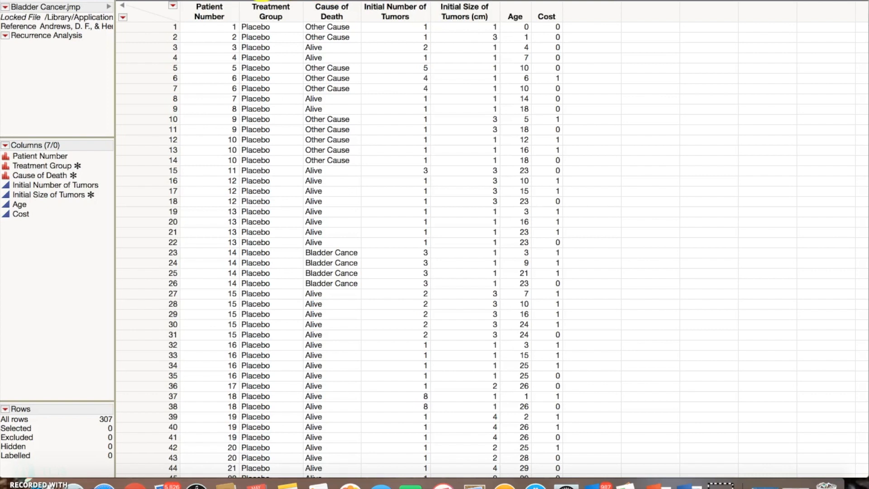
# Run a Recurrence Analysis with Age as event age, Patient Number as system ID, Cost as cost and Treatment Group as grouping, and review the Event Plot.
pyautogui.click(256, 0)
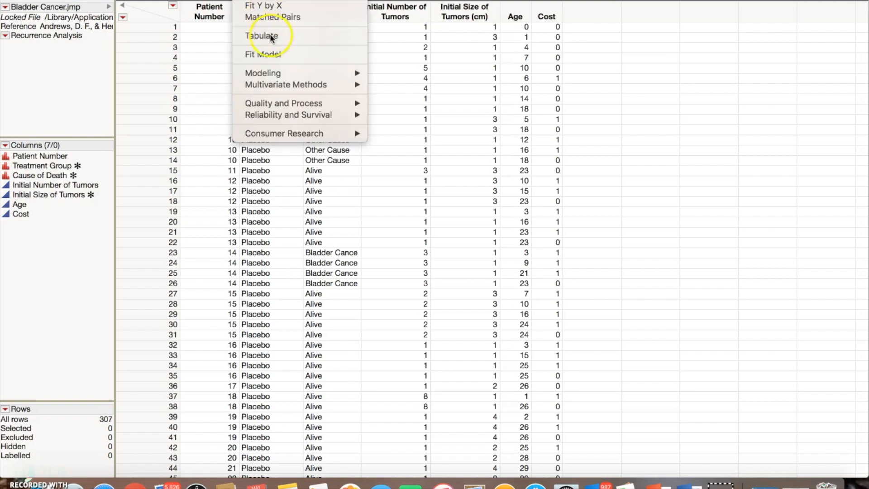
pyautogui.moveTo(274, 116)
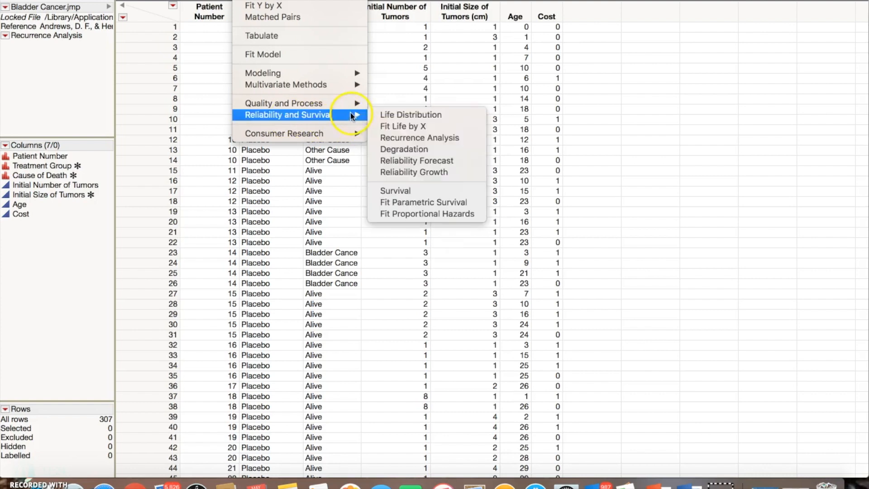
pyautogui.click(407, 142)
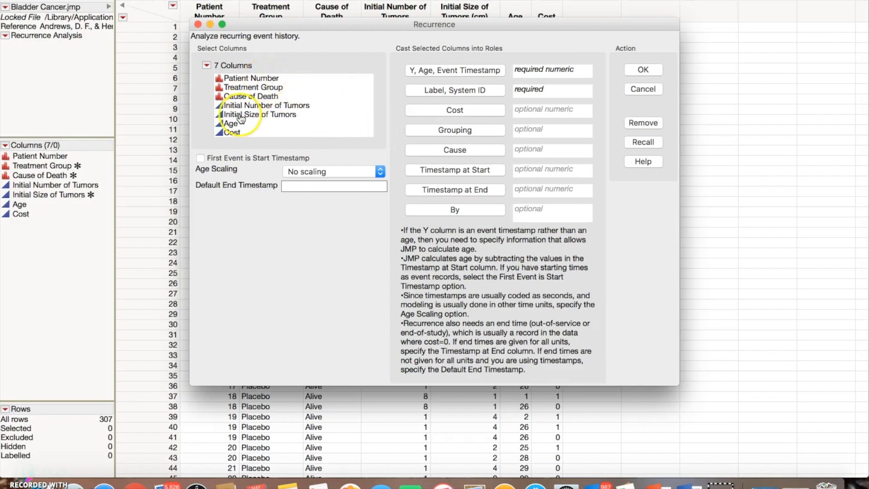
pyautogui.moveTo(232, 126); pyautogui.dragTo(537, 77)
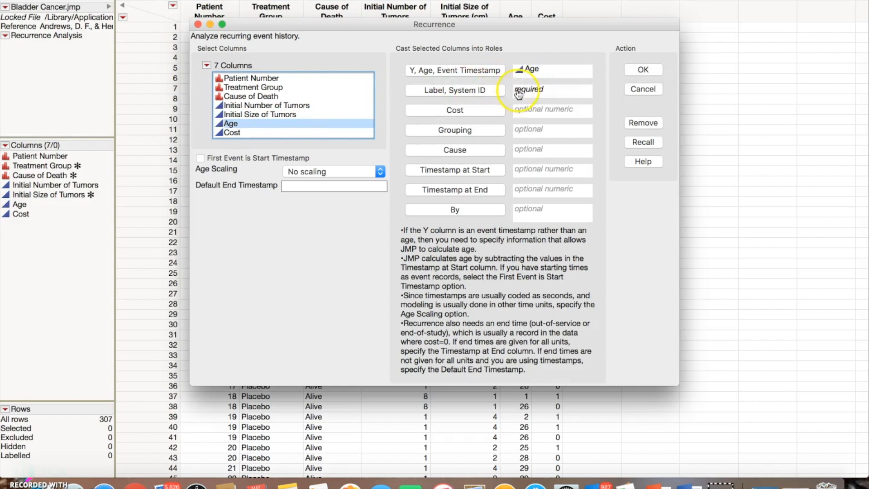
pyautogui.moveTo(252, 80); pyautogui.dragTo(545, 89)
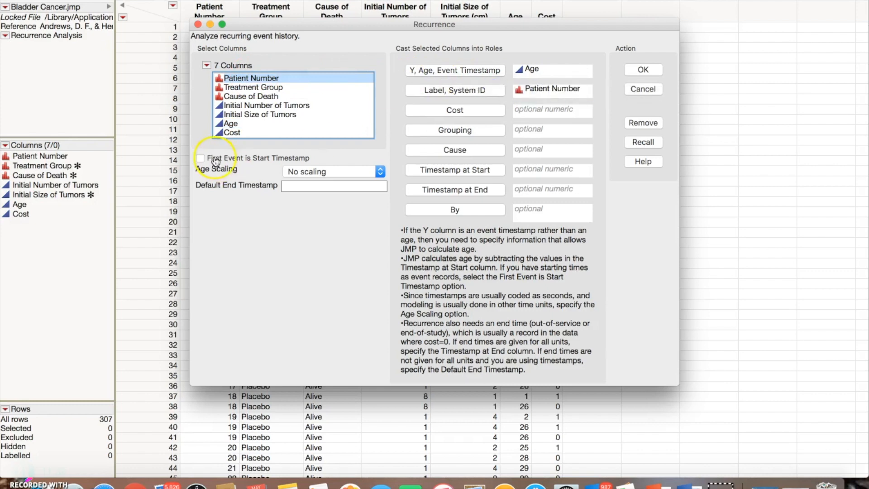
pyautogui.moveTo(233, 135); pyautogui.dragTo(535, 114)
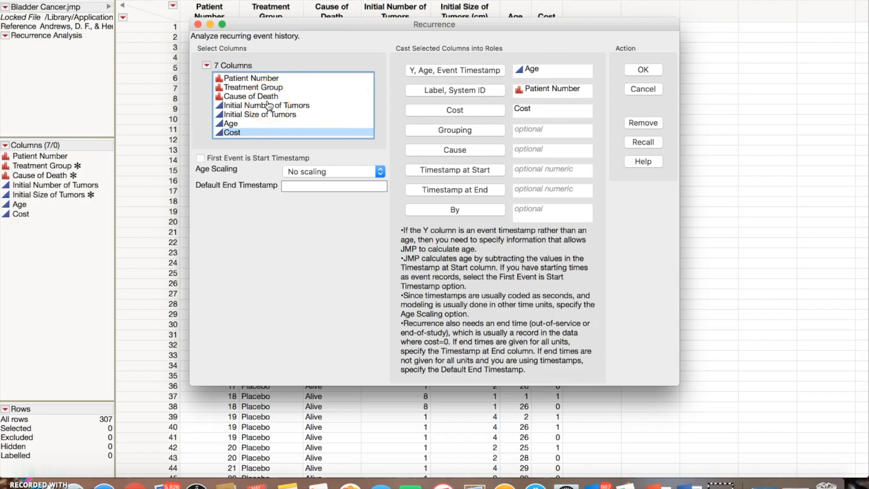
pyautogui.moveTo(251, 88); pyautogui.dragTo(537, 132)
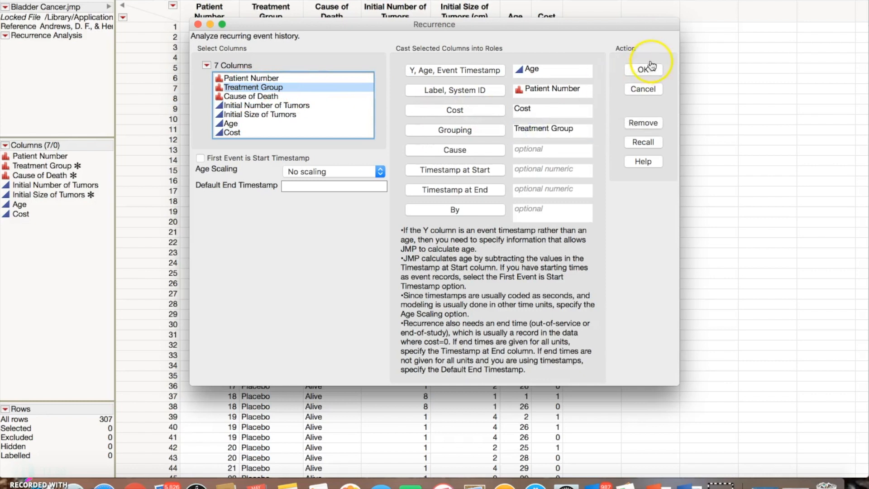
pyautogui.click(645, 69)
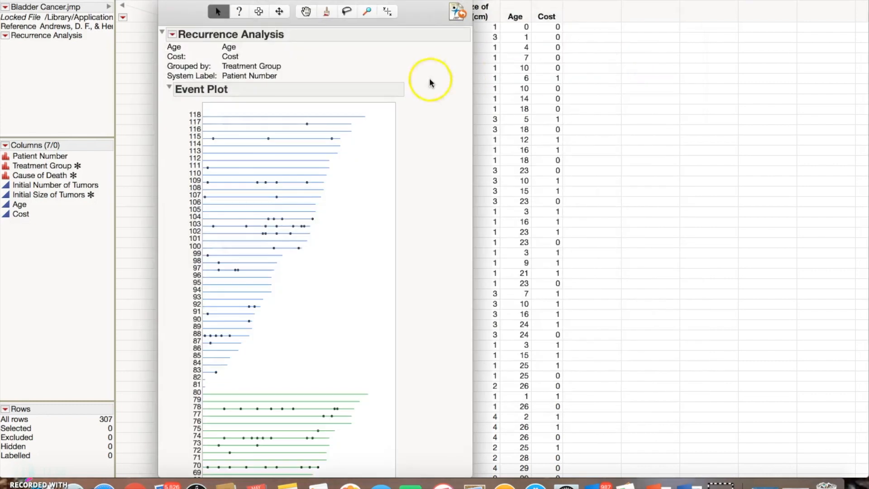
pyautogui.scroll(-2, 339, 149)
pyautogui.scroll(-8, 340, 150)
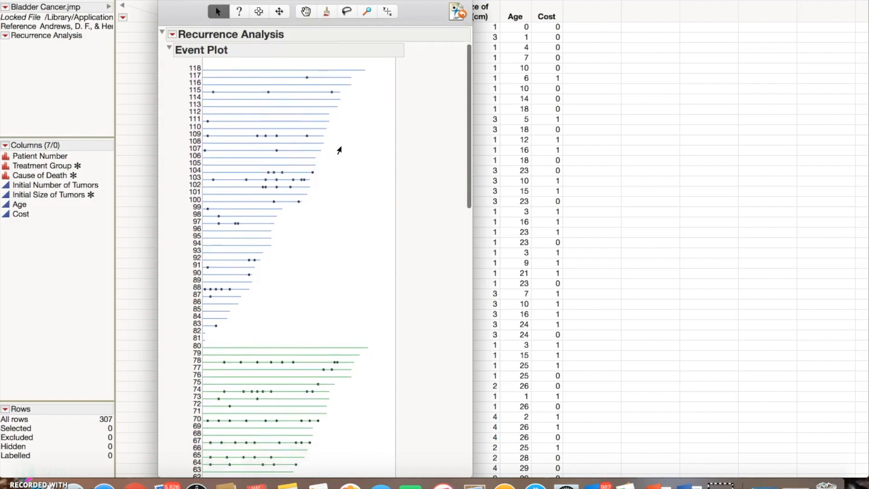
pyautogui.scroll(-15, 340, 149)
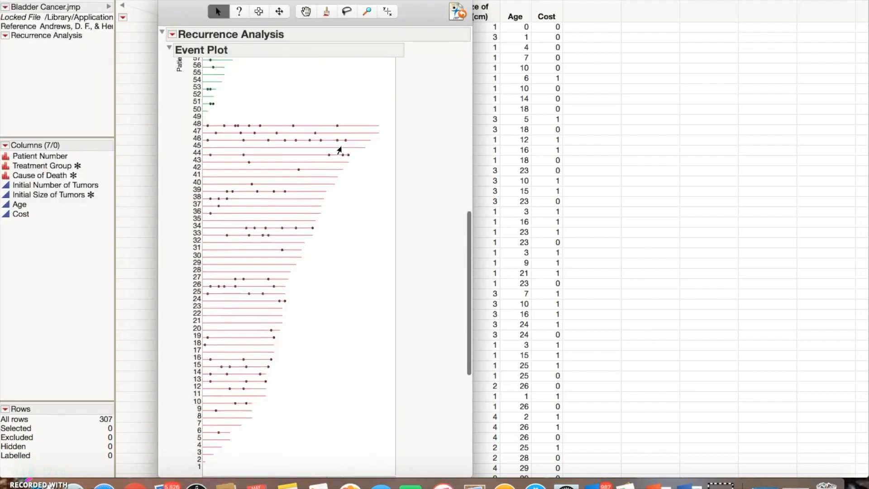
pyautogui.scroll(-1, 339, 150)
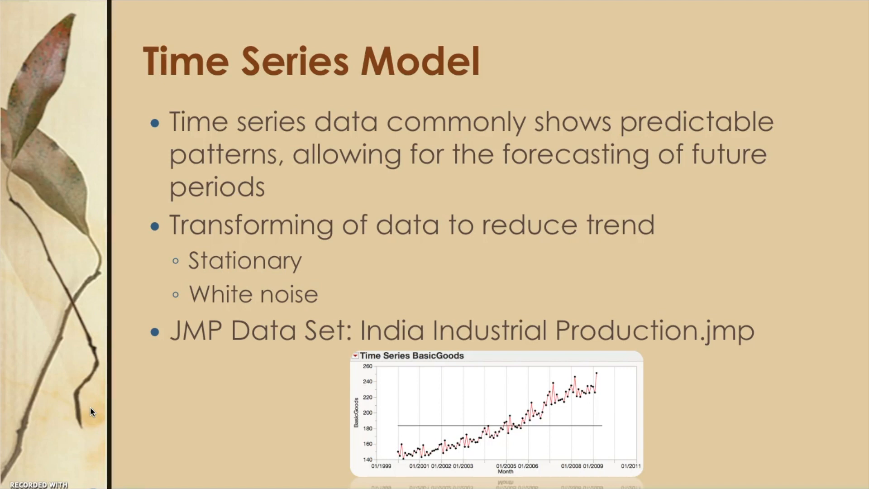
# Switch to JMP with India Industrial Production.jmp and run a Time Series analysis with BasicGoods as Y and Month as time ID.
pyautogui.hotkey('ctrl', 'Left')
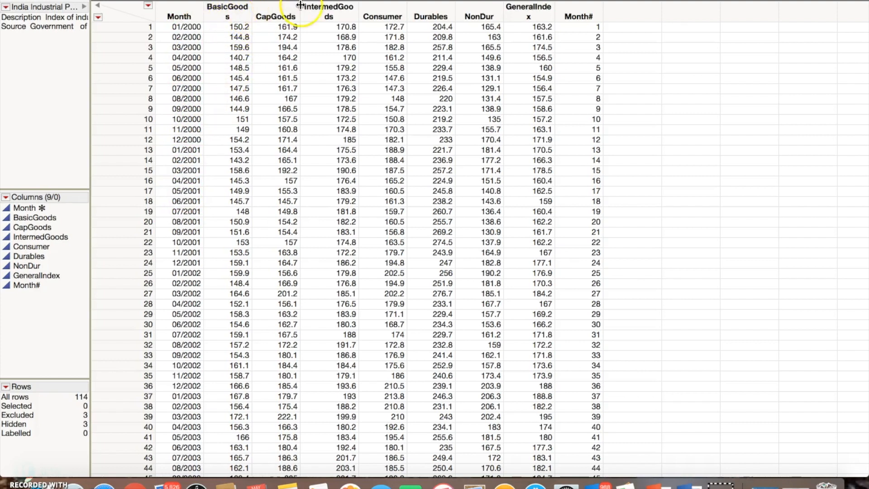
pyautogui.click(262, 1)
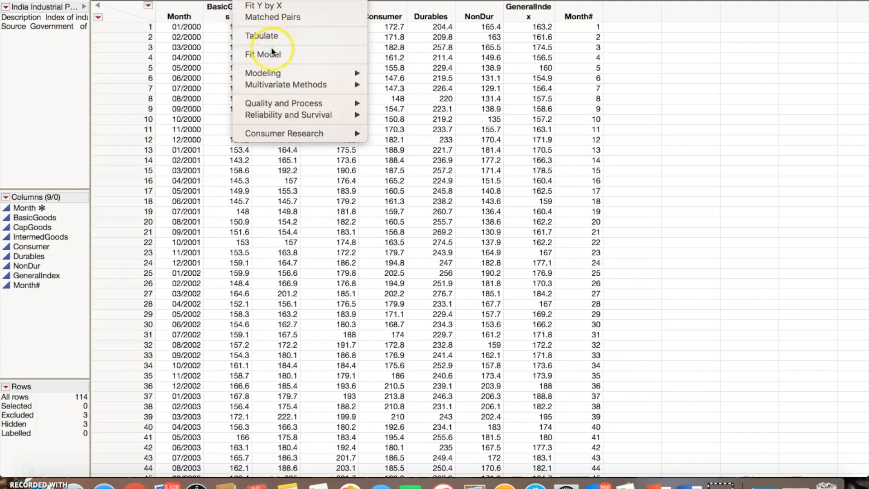
pyautogui.moveTo(269, 74)
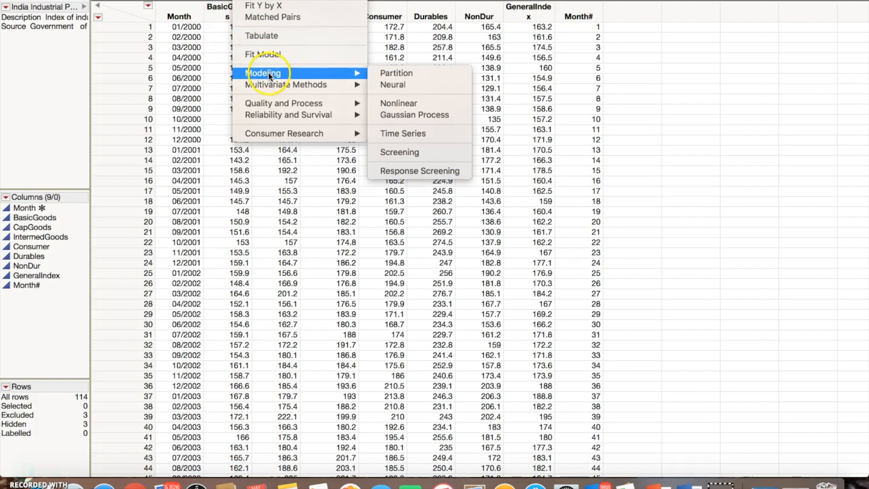
pyautogui.click(398, 133)
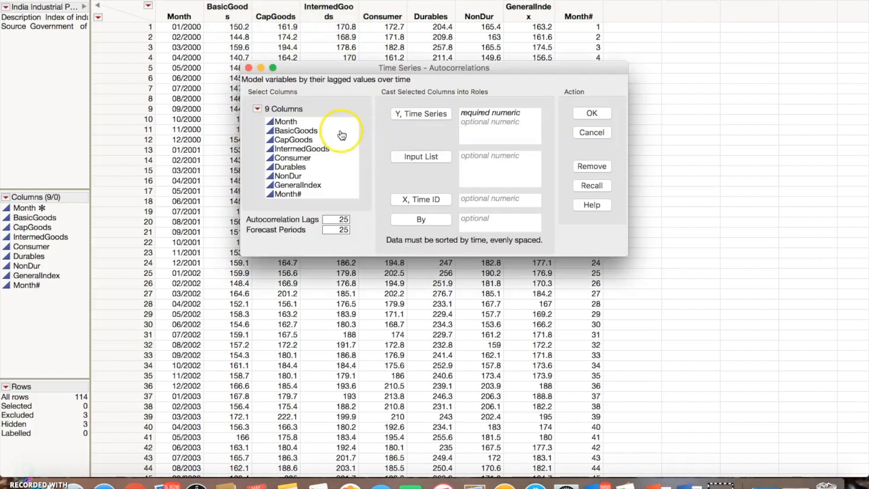
pyautogui.click(290, 131)
pyautogui.moveTo(290, 131); pyautogui.dragTo(498, 116)
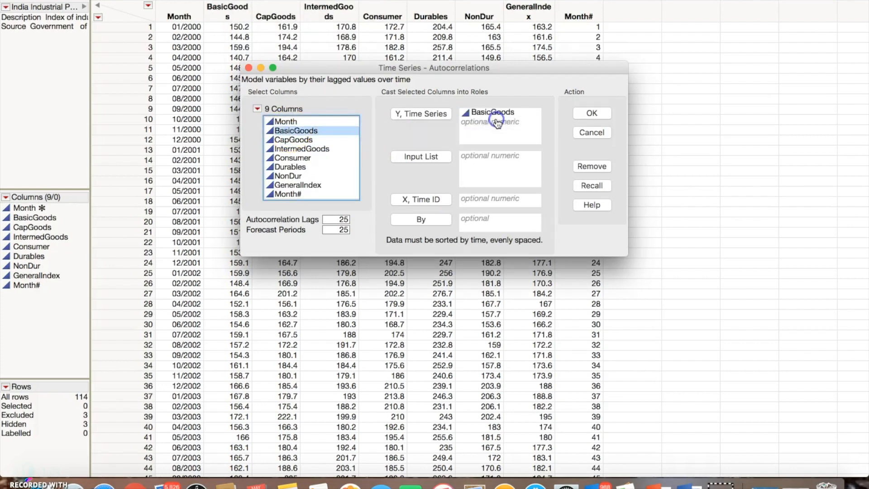
pyautogui.moveTo(285, 122); pyautogui.dragTo(482, 203)
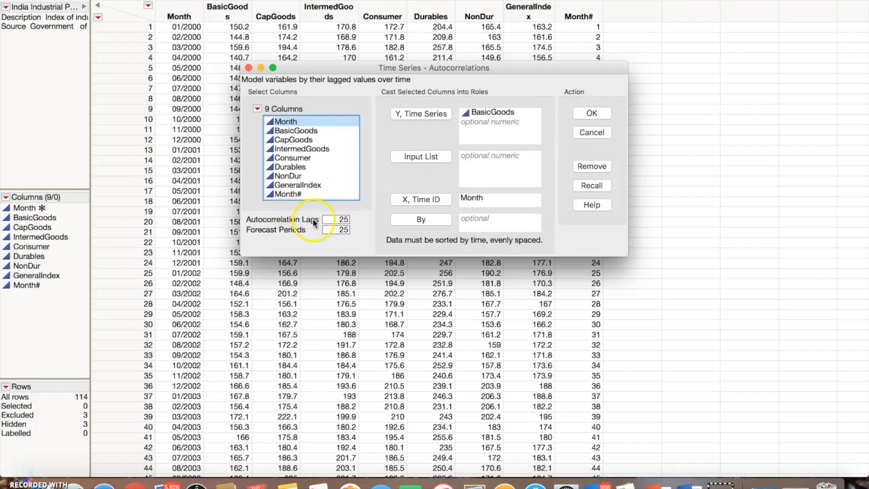
pyautogui.click(593, 113)
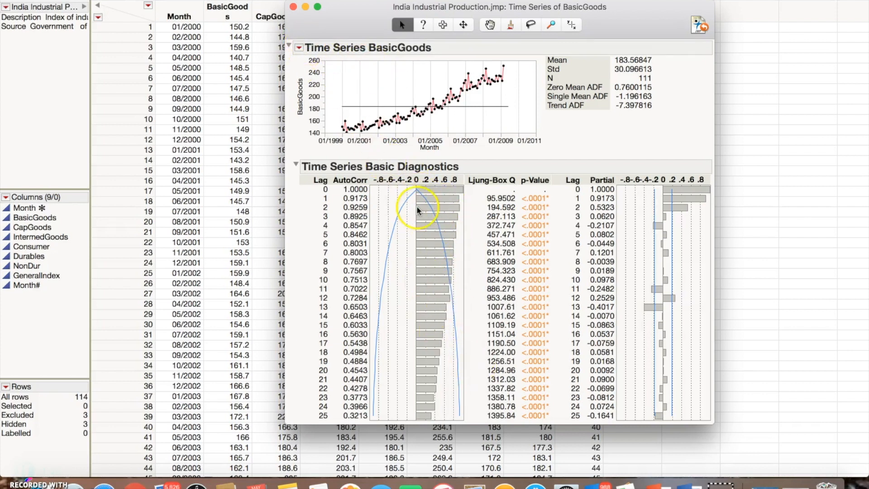
# Difference the BasicGoods series with a nonseasonal differencing order of 1.
pyautogui.click(300, 48)
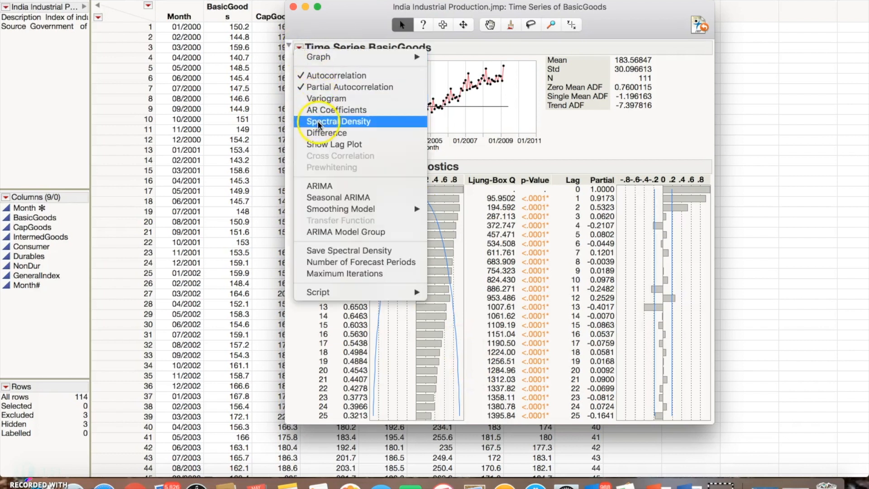
pyautogui.click(319, 134)
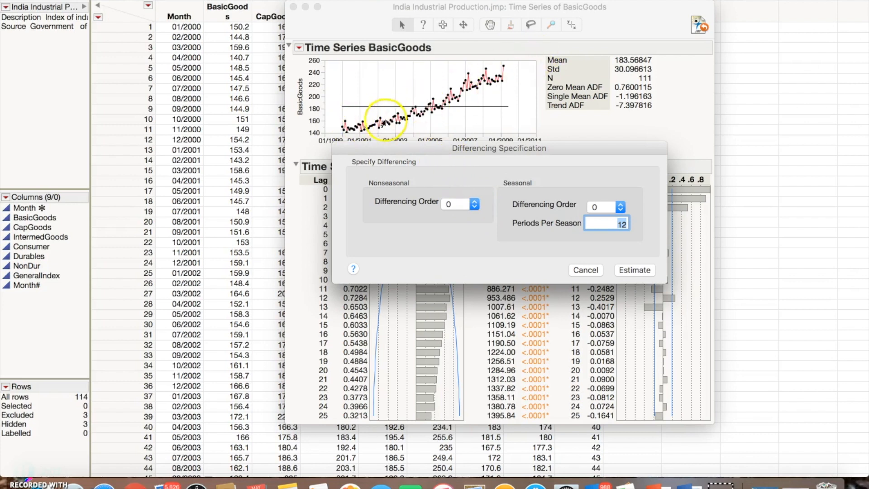
pyautogui.click(474, 203)
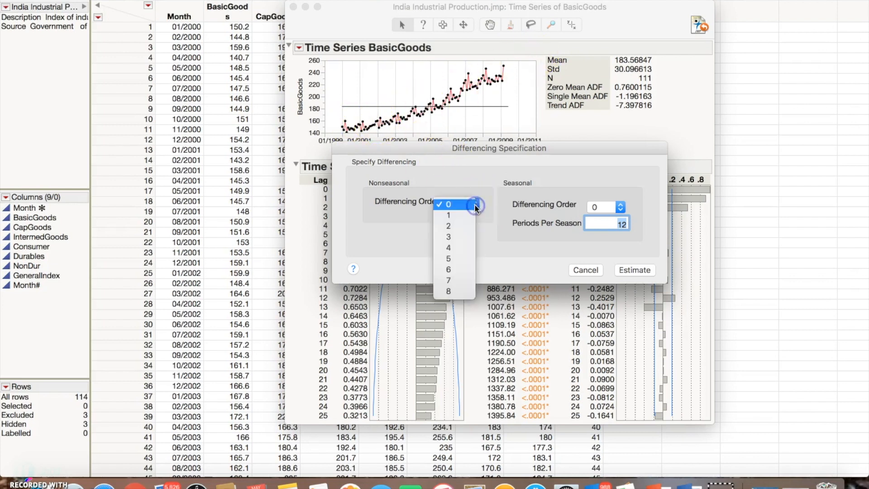
pyautogui.click(454, 219)
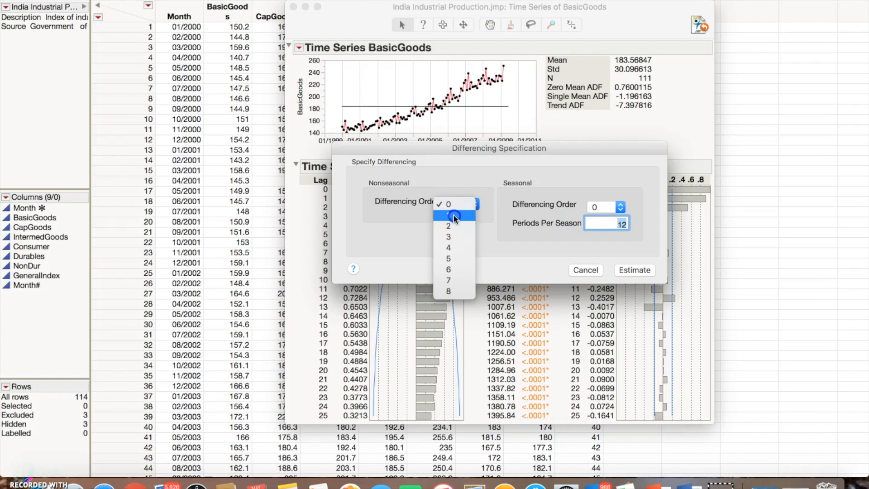
pyautogui.click(637, 270)
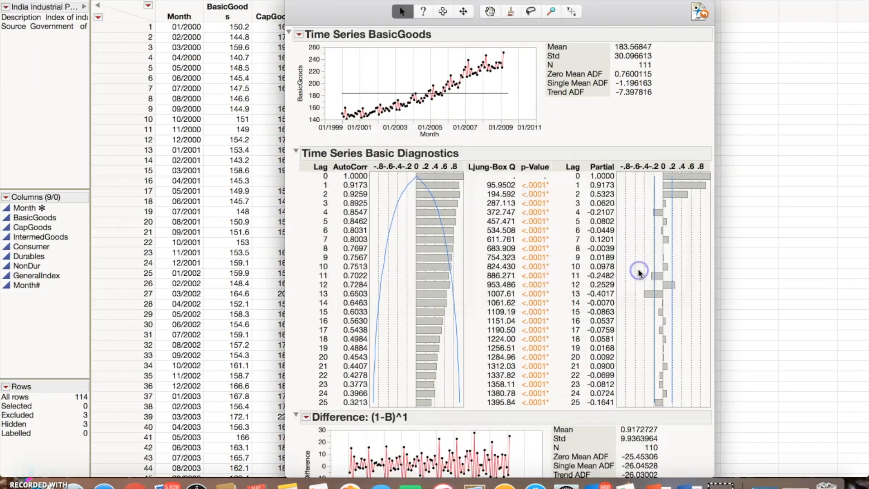
# Examine the differenced series plot and its autocorrelations, comparing them with the original BasicGoods time series.
pyautogui.scroll(-3, 569, 270)
pyautogui.scroll(-2, 569, 274)
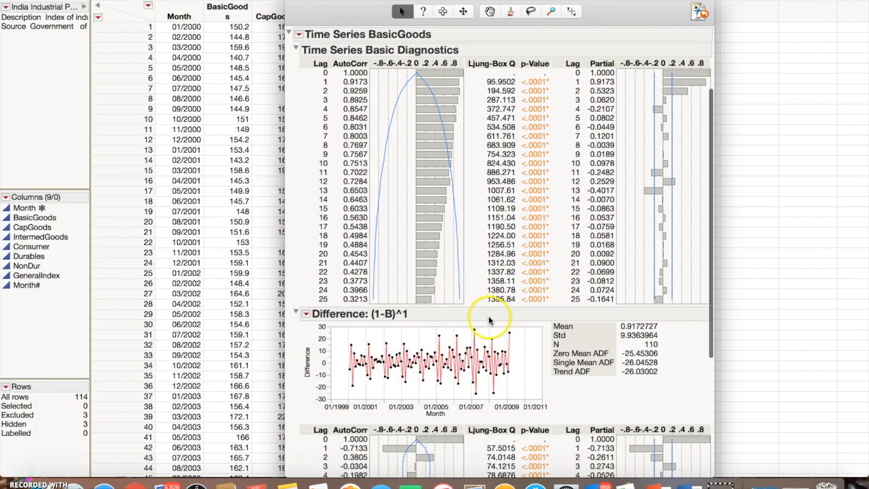
pyautogui.scroll(-5, 488, 320)
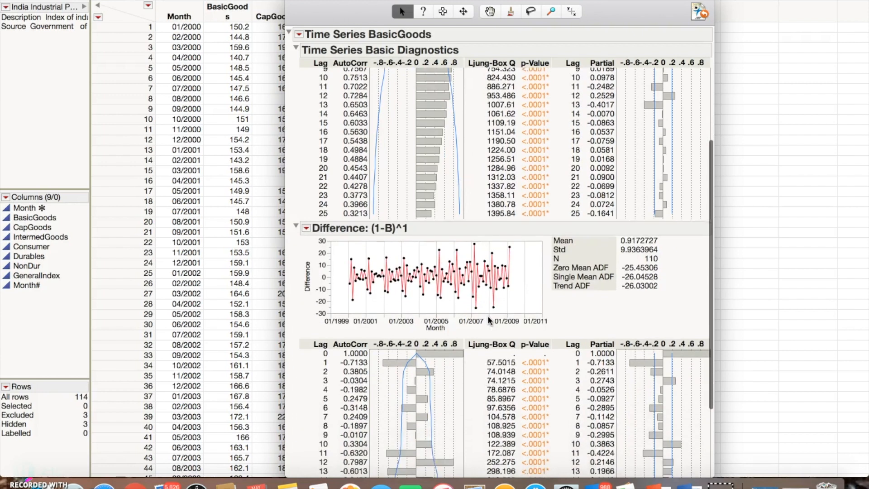
pyautogui.scroll(-4, 488, 319)
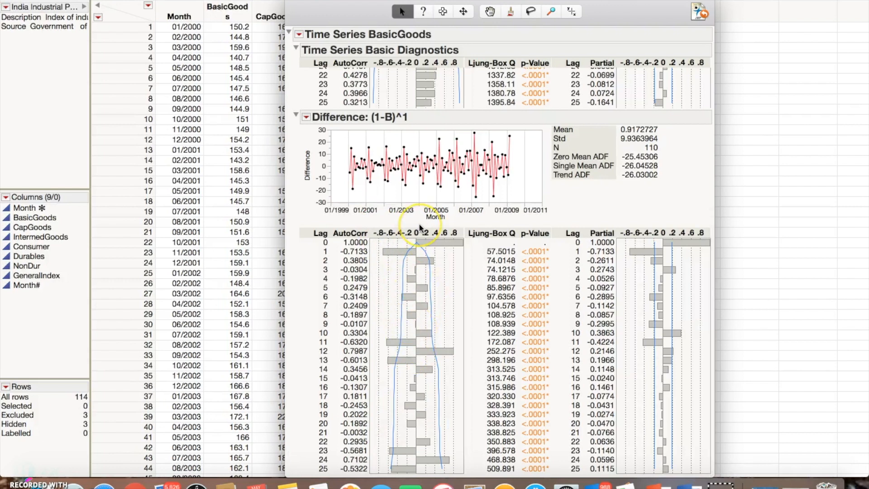
pyautogui.scroll(10, 419, 227)
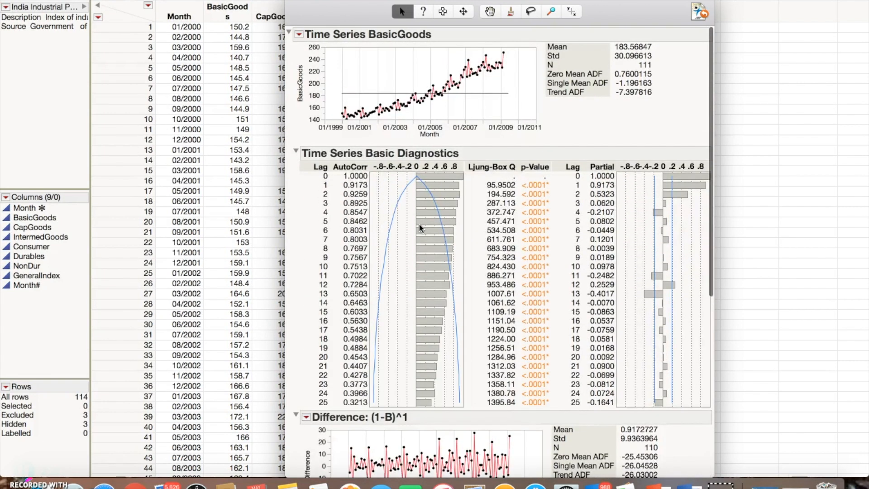
pyautogui.scroll(-10, 439, 267)
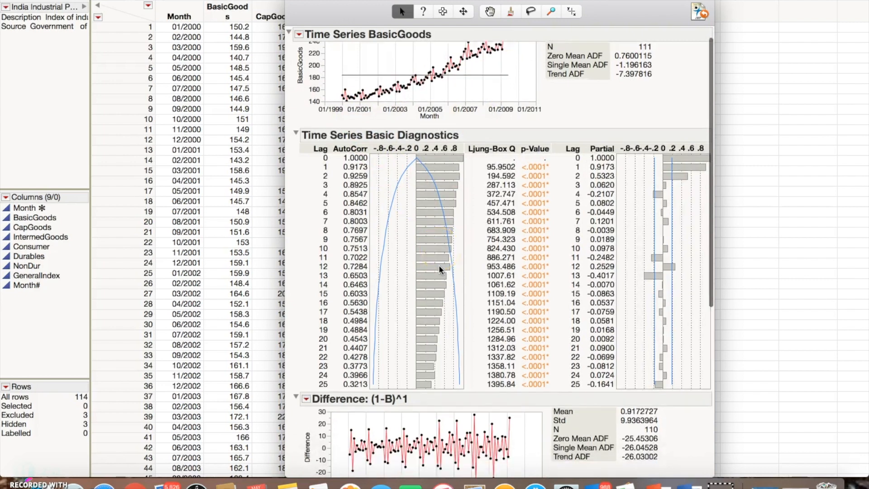
pyautogui.scroll(-6, 439, 269)
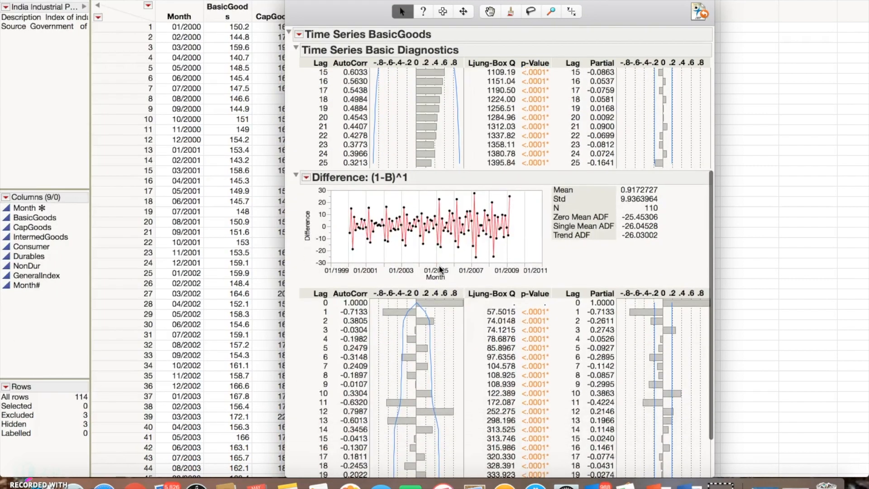
pyautogui.click(24, 469)
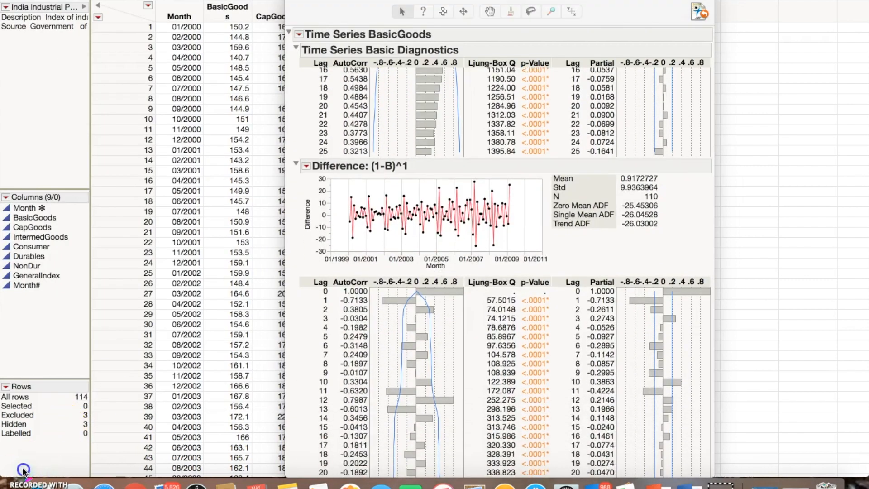
# Fit an ARIMA model to BasicGoods with autoregressive order 1 and differencing order 1.
pyautogui.click(299, 35)
pyautogui.click(299, 35)
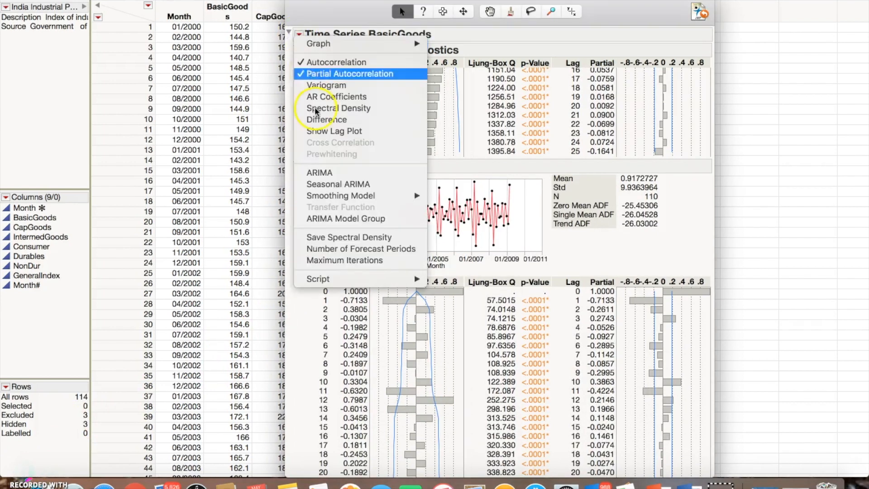
pyautogui.click(325, 173)
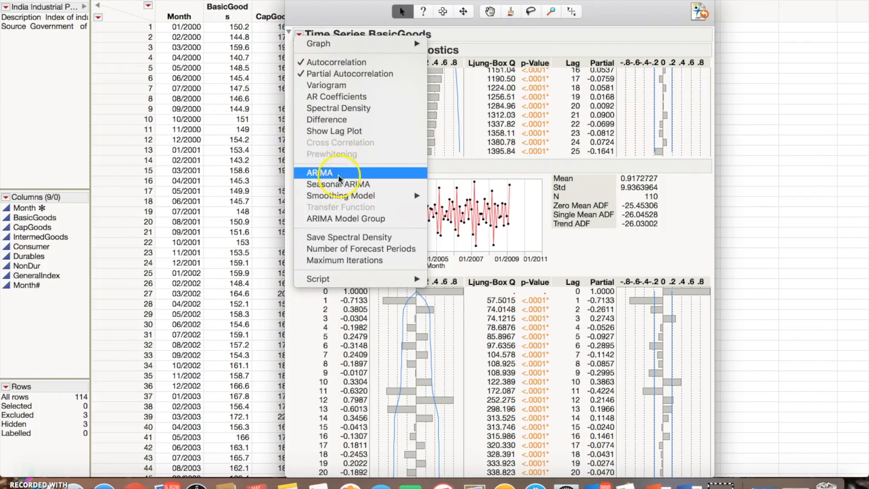
pyautogui.click(324, 173)
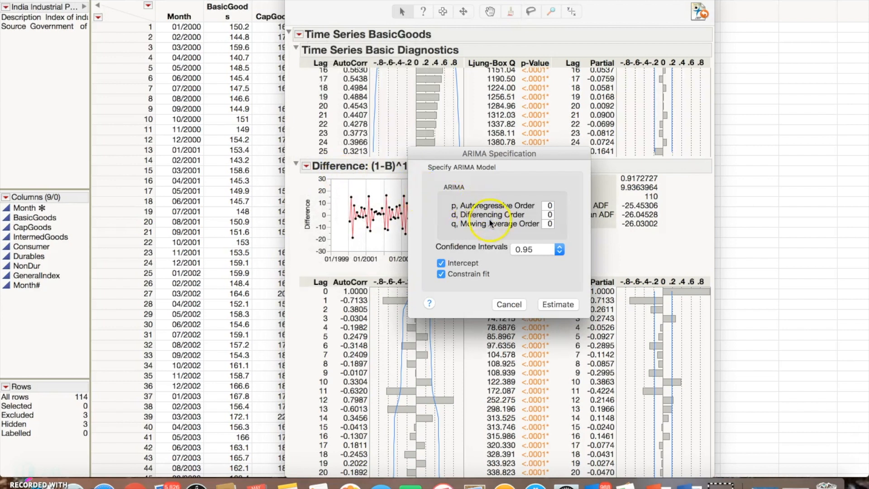
pyautogui.click(550, 206)
pyautogui.click(550, 215)
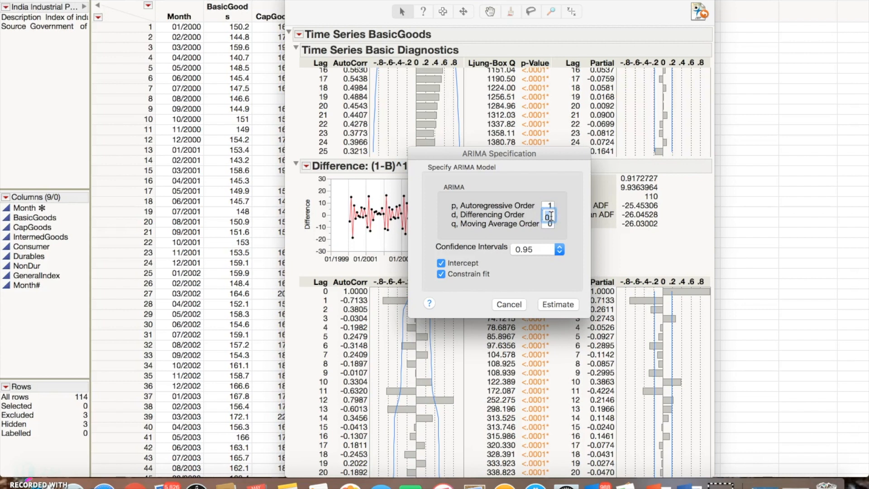
pyautogui.click(547, 234)
pyautogui.click(552, 306)
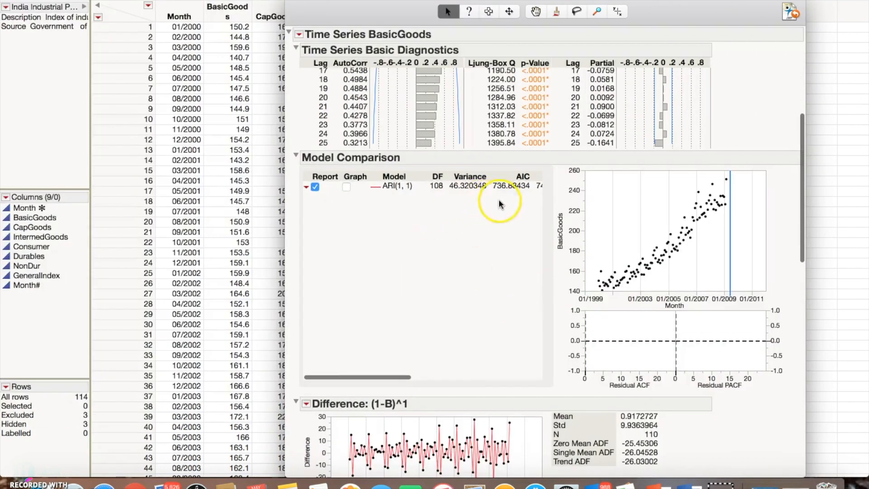
# Enlarge the Forecast graph in the ARI(1, 1) model report to inspect the predicted values.
pyautogui.scroll(-1, 421, 209)
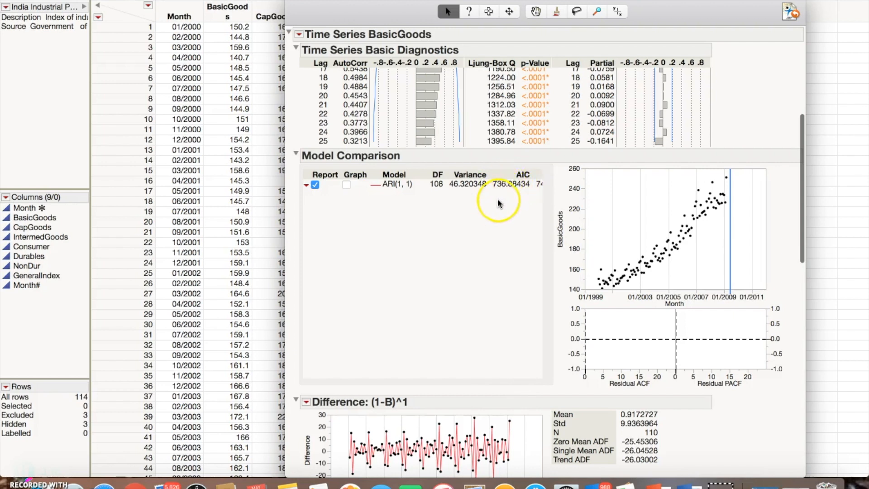
pyautogui.scroll(-3, 464, 289)
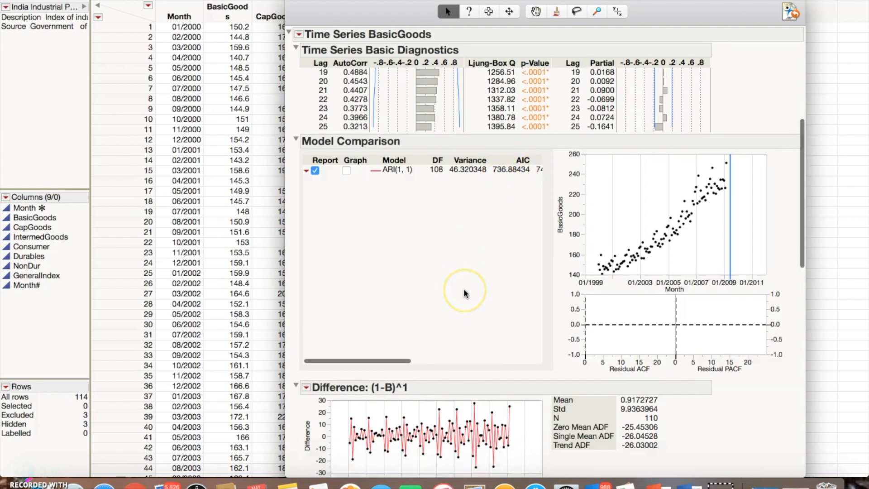
pyautogui.scroll(-10, 464, 293)
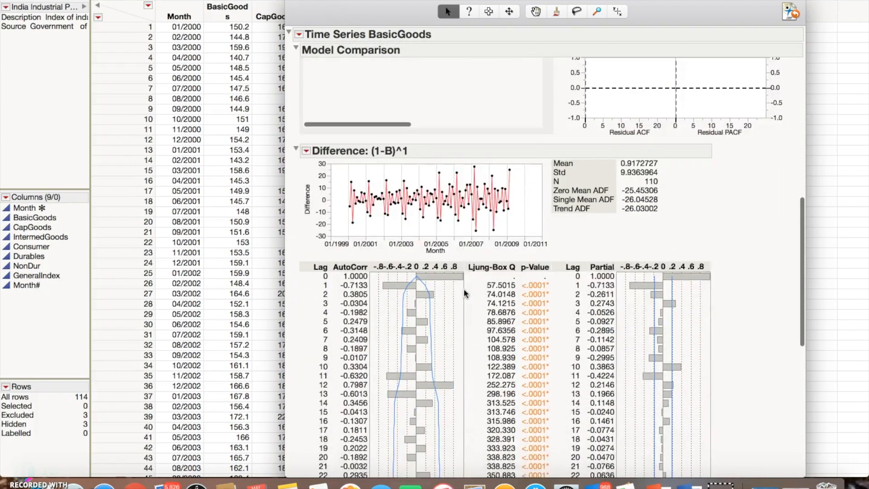
pyautogui.scroll(-12, 464, 293)
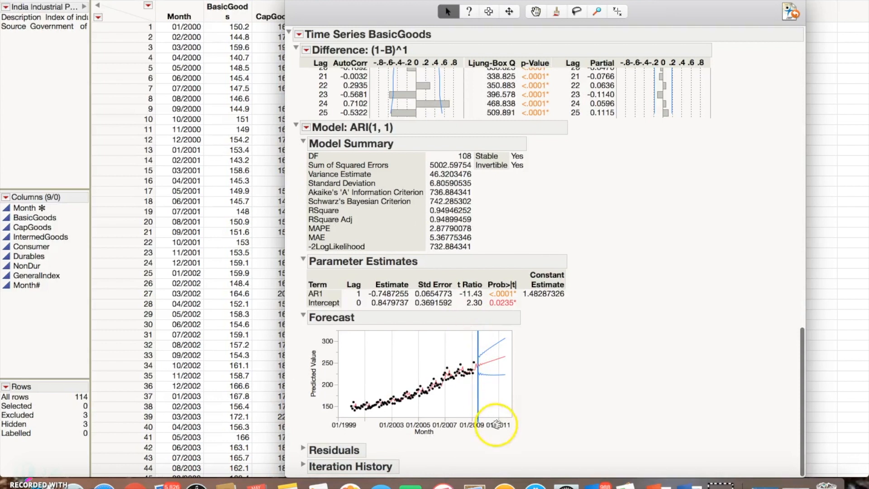
pyautogui.moveTo(512, 416); pyautogui.dragTo(590, 440)
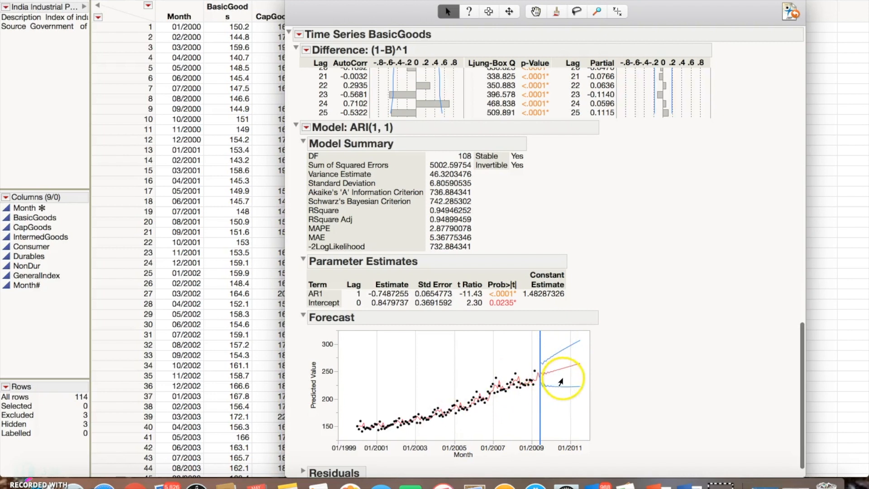
pyautogui.scroll(-1, 608, 333)
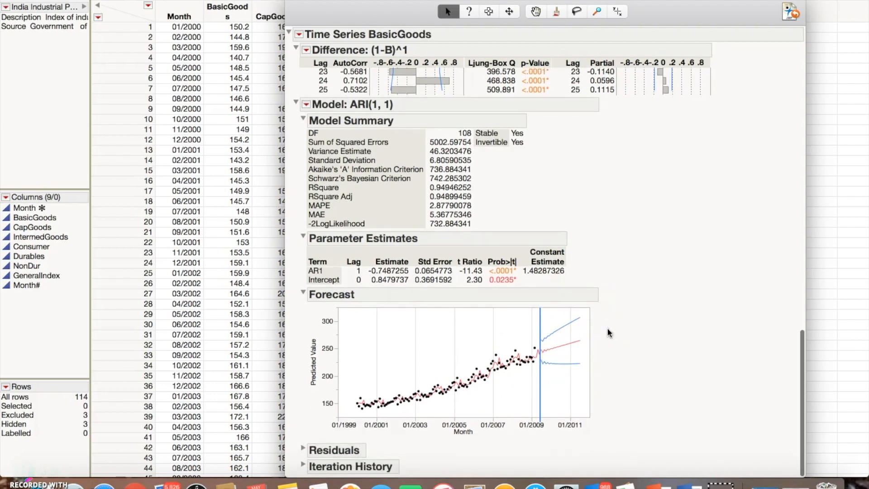